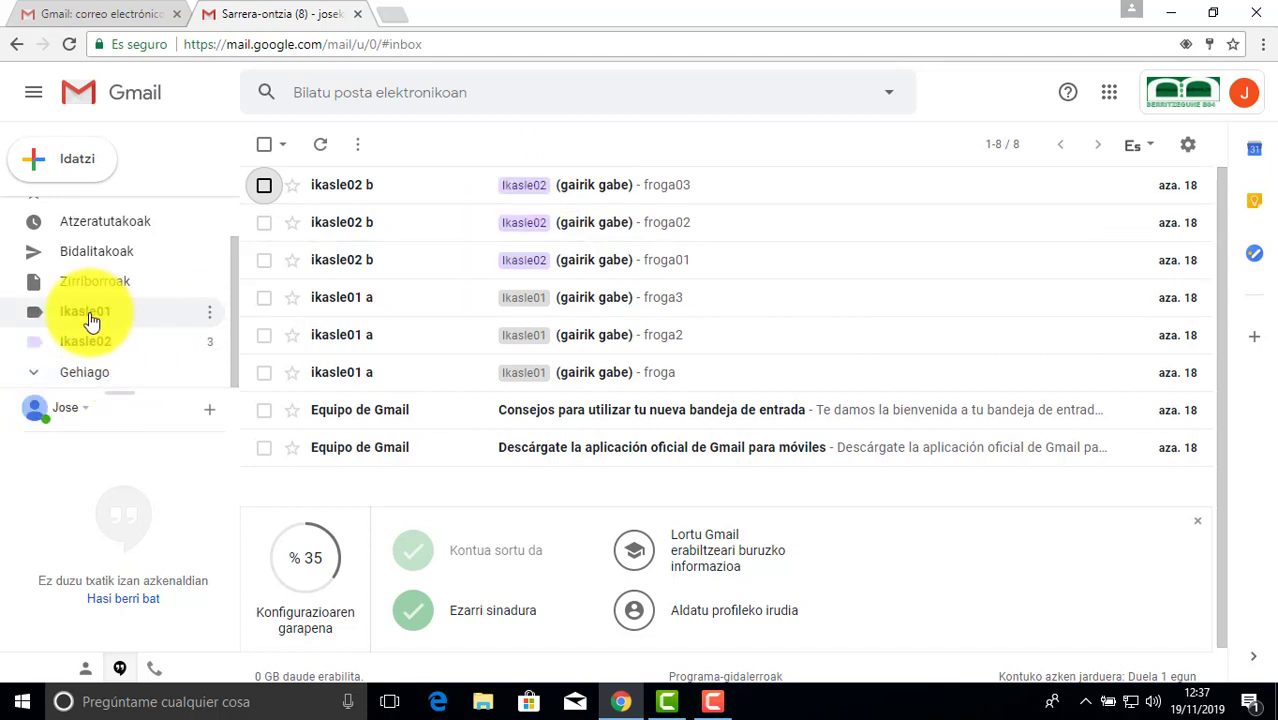
# Set the color of the Ikasle01 label to red and the Ikasle02 label to teal.
pyautogui.click(211, 318)
pyautogui.moveTo(293, 332)
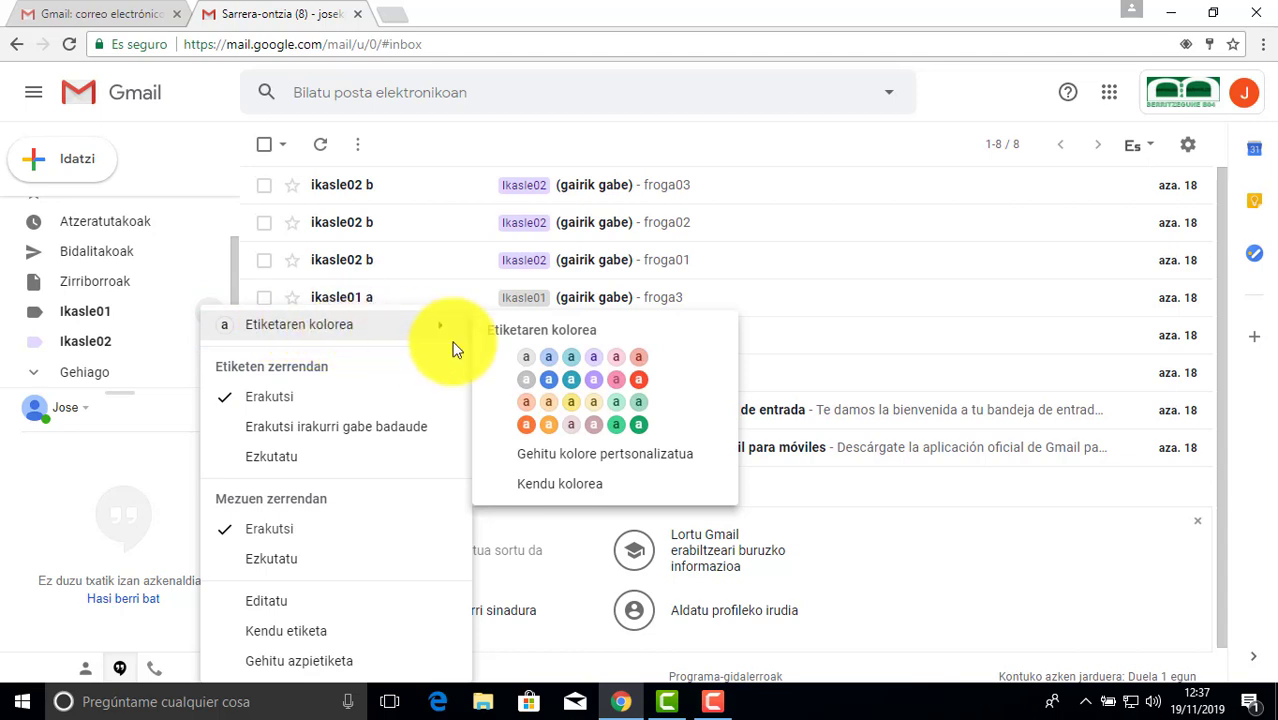
pyautogui.click(641, 386)
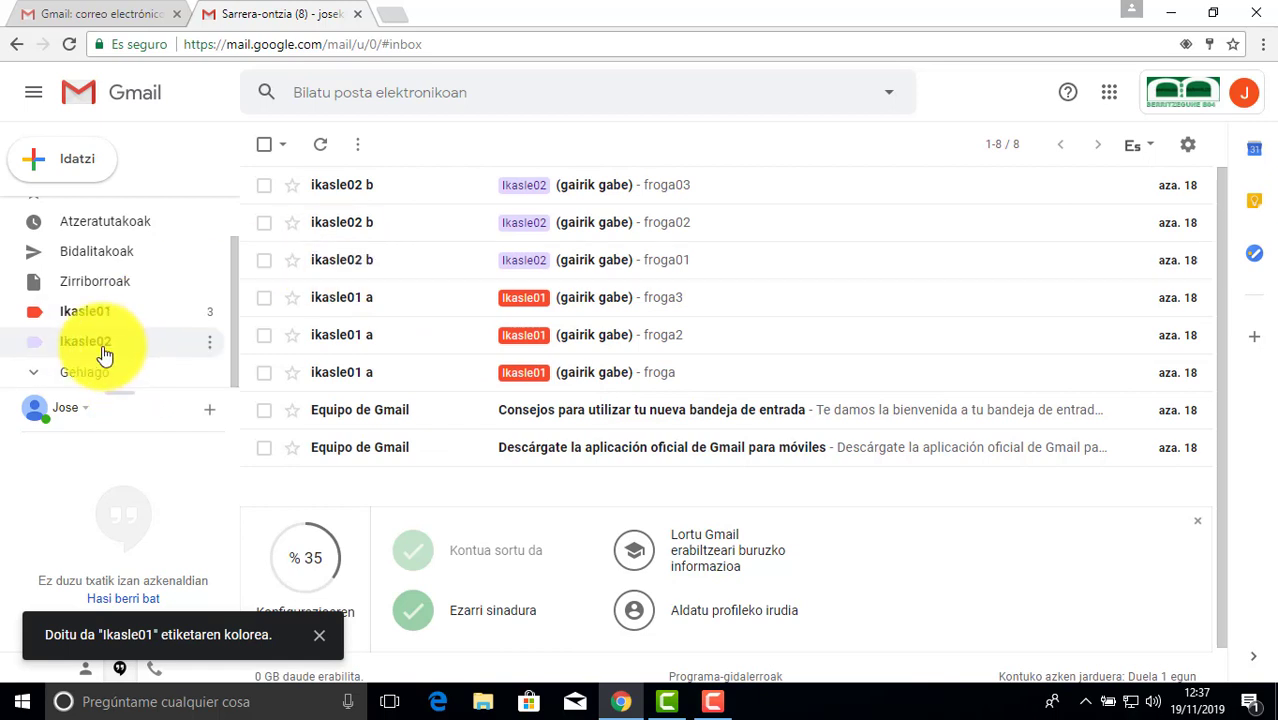
pyautogui.click(213, 347)
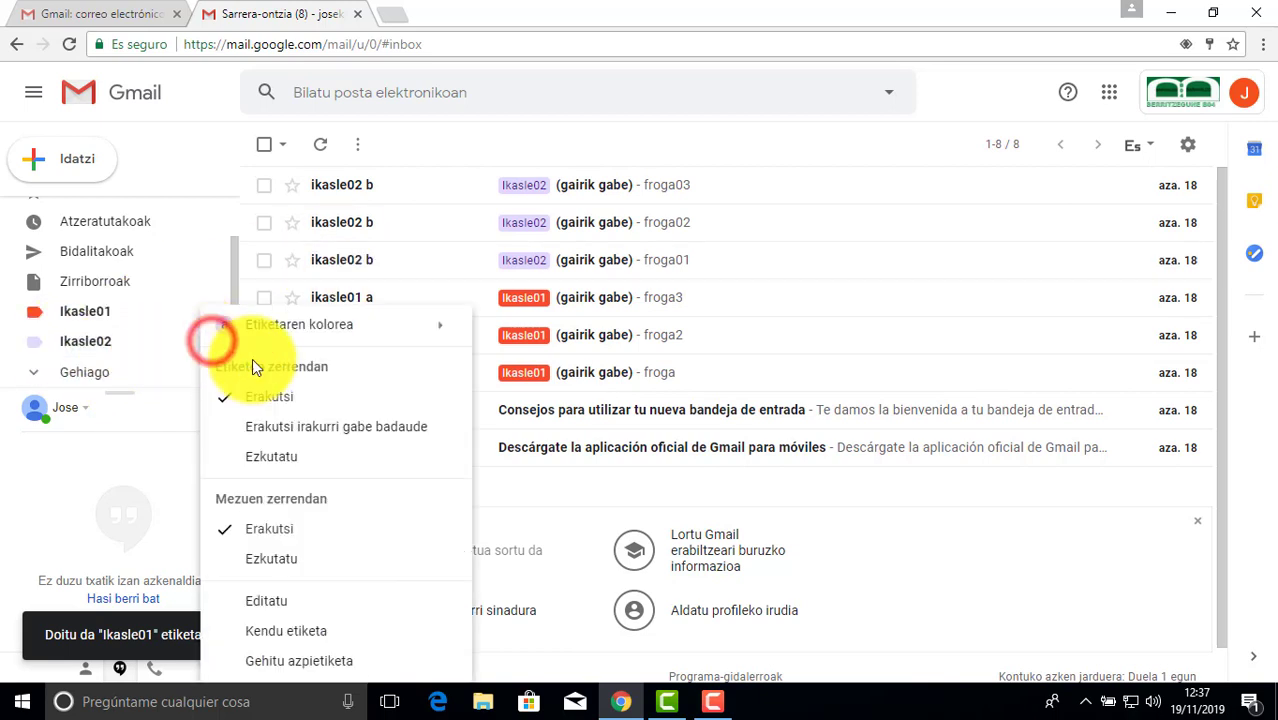
pyautogui.moveTo(320, 332)
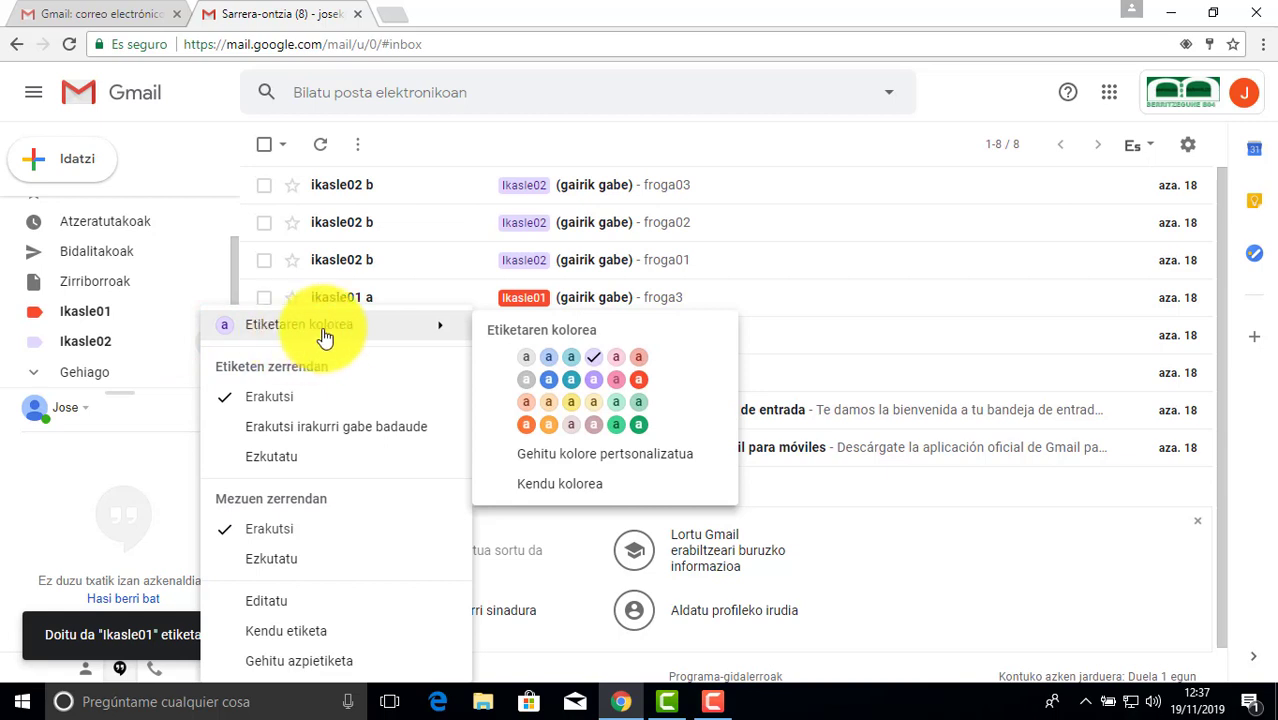
pyautogui.click(576, 383)
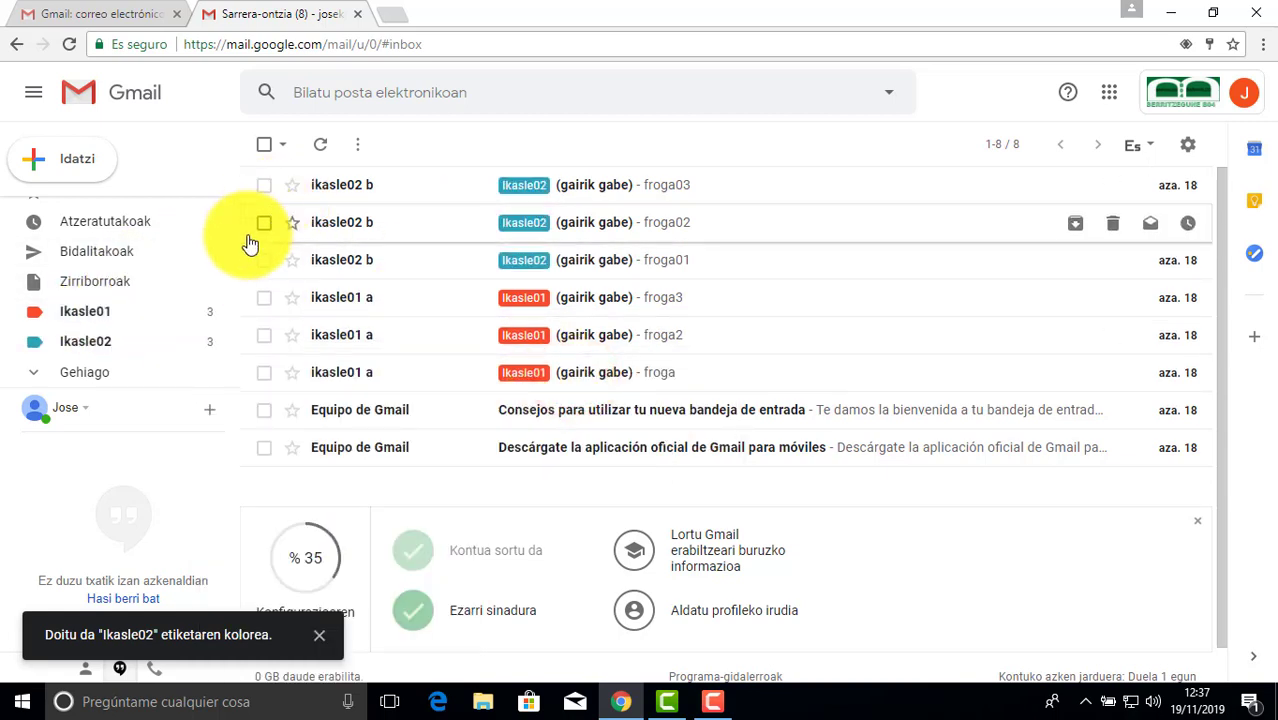
# Apply the Ikasle01 label as an additional label to the froga03 message in the inbox.
pyautogui.moveTo(233, 277); pyautogui.dragTo(234, 213)
pyautogui.click(128, 210)
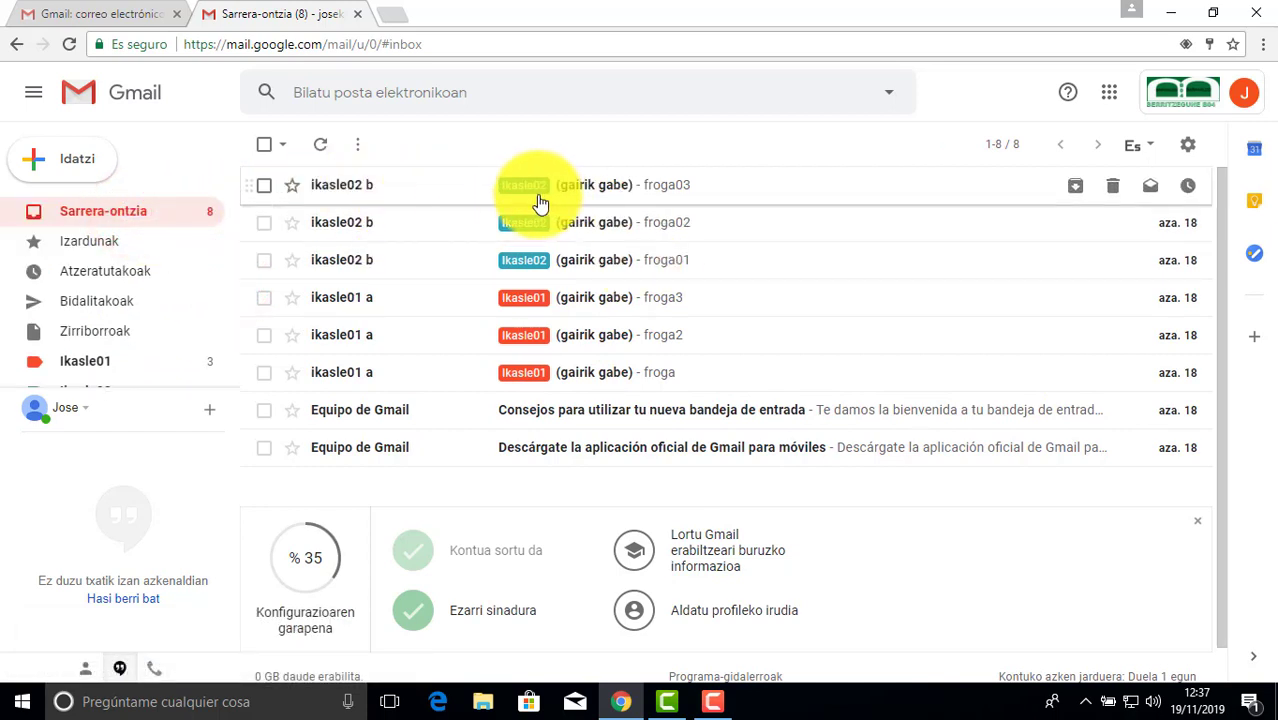
pyautogui.click(265, 187)
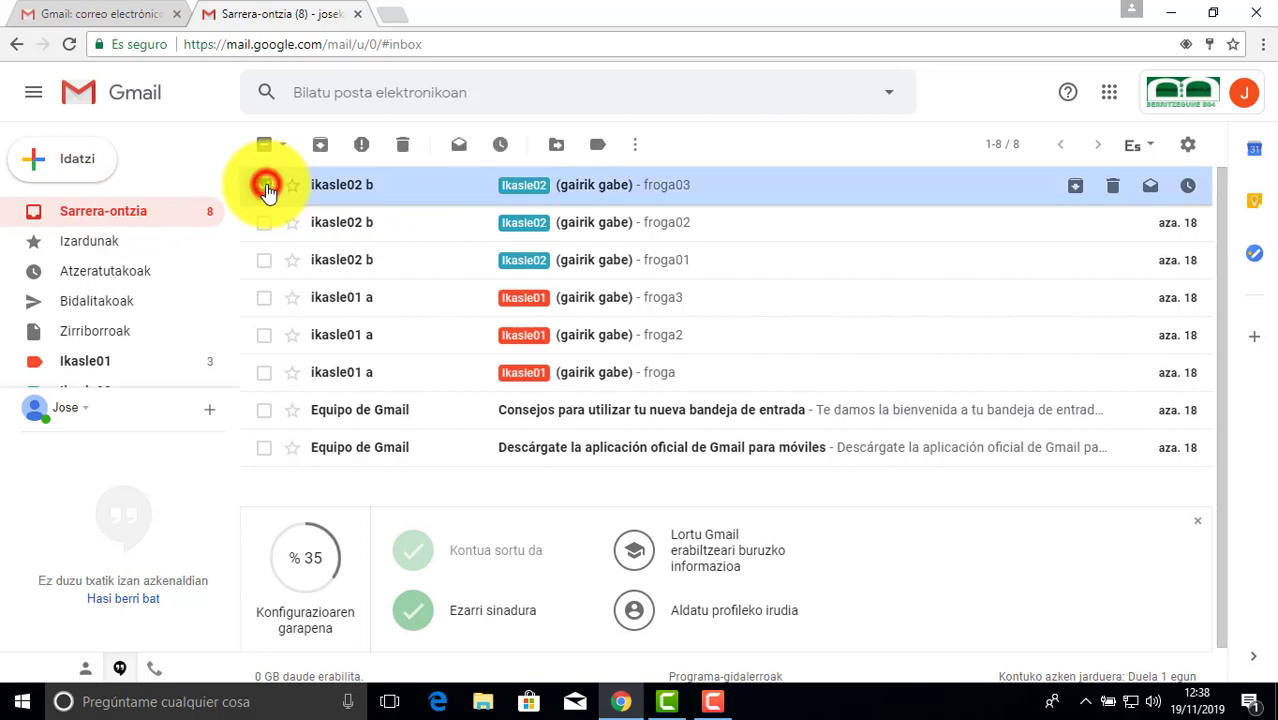
pyautogui.click(597, 150)
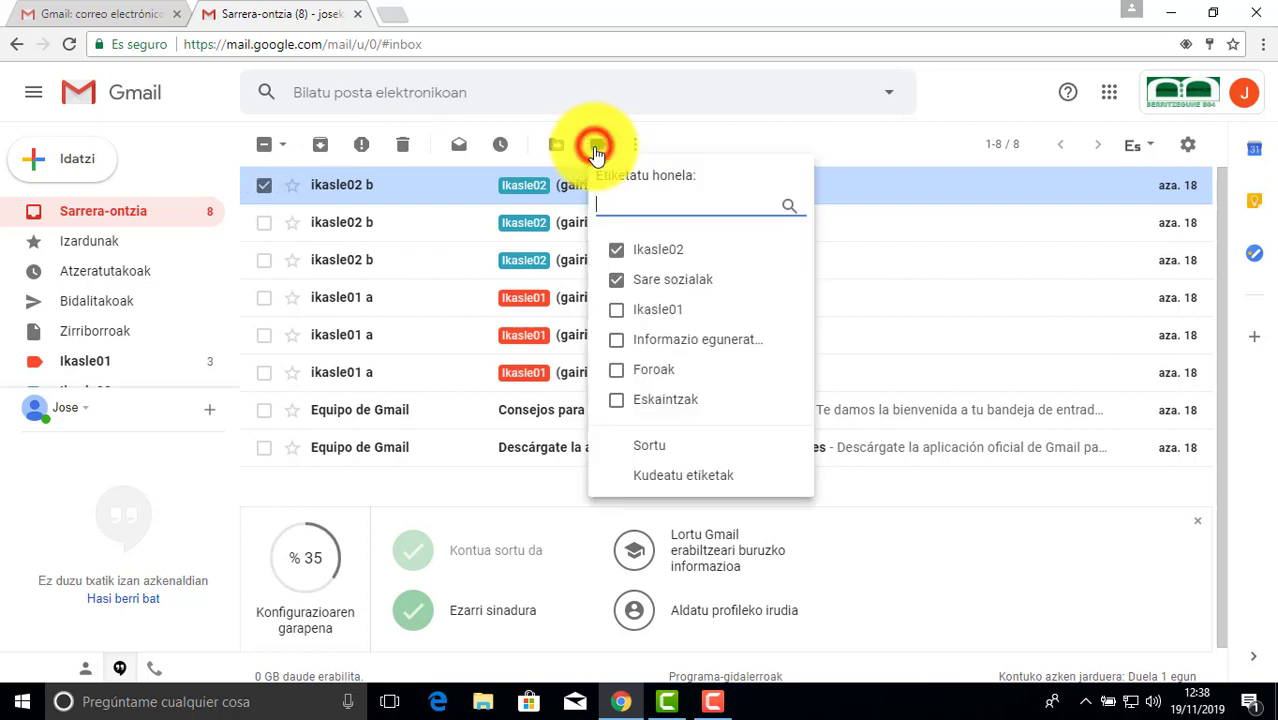
pyautogui.click(617, 311)
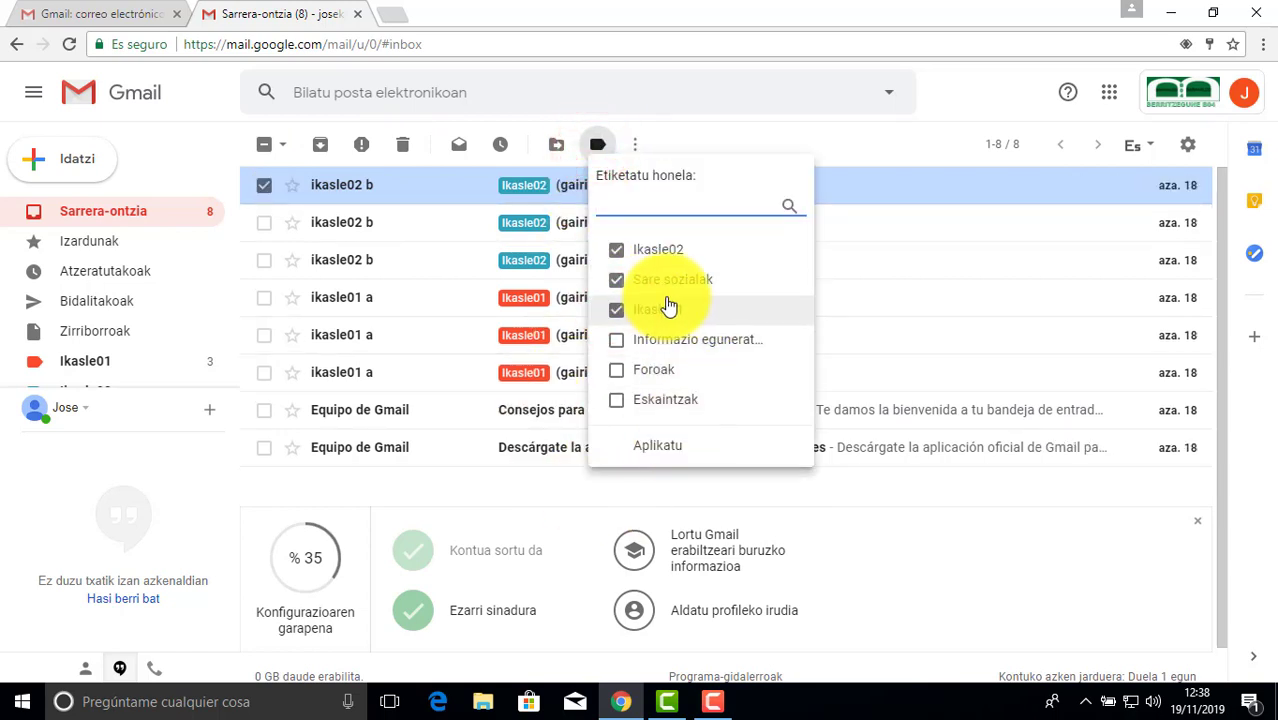
pyautogui.click(665, 447)
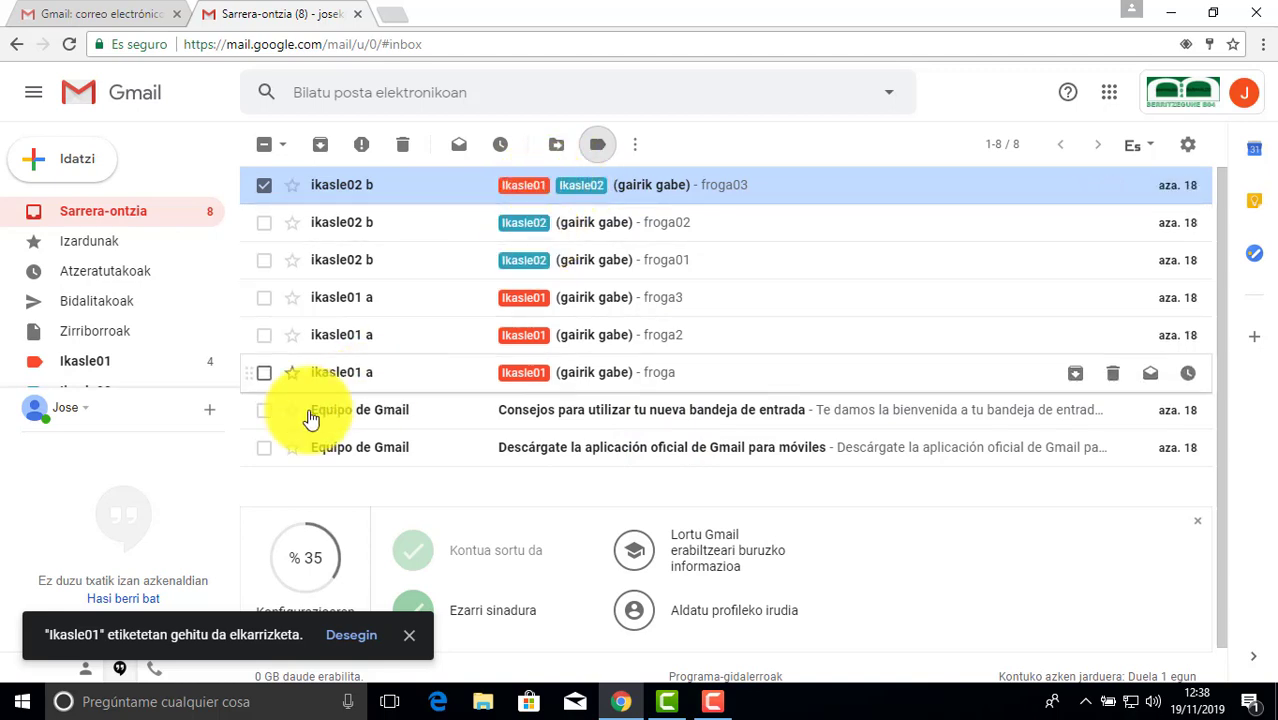
# Expand the full label list and open the label management page (Kudeatu etiketak).
pyautogui.scroll(-1, 168, 298)
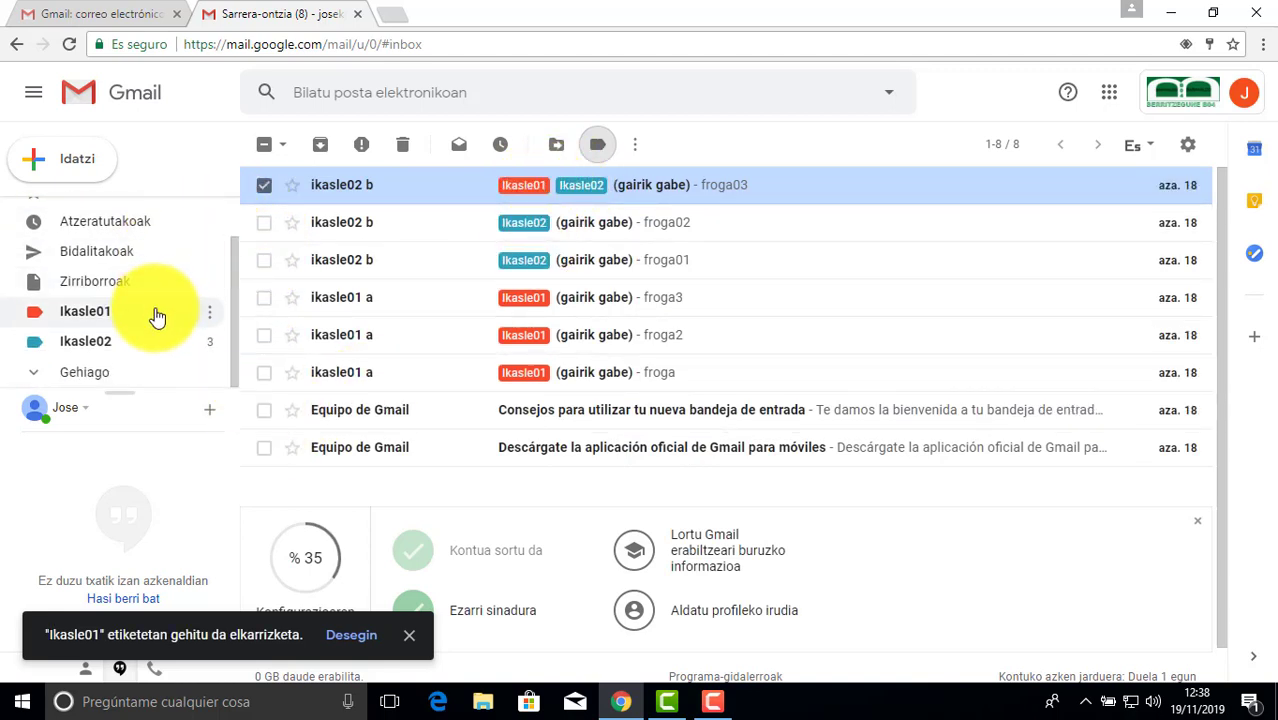
pyautogui.click(79, 375)
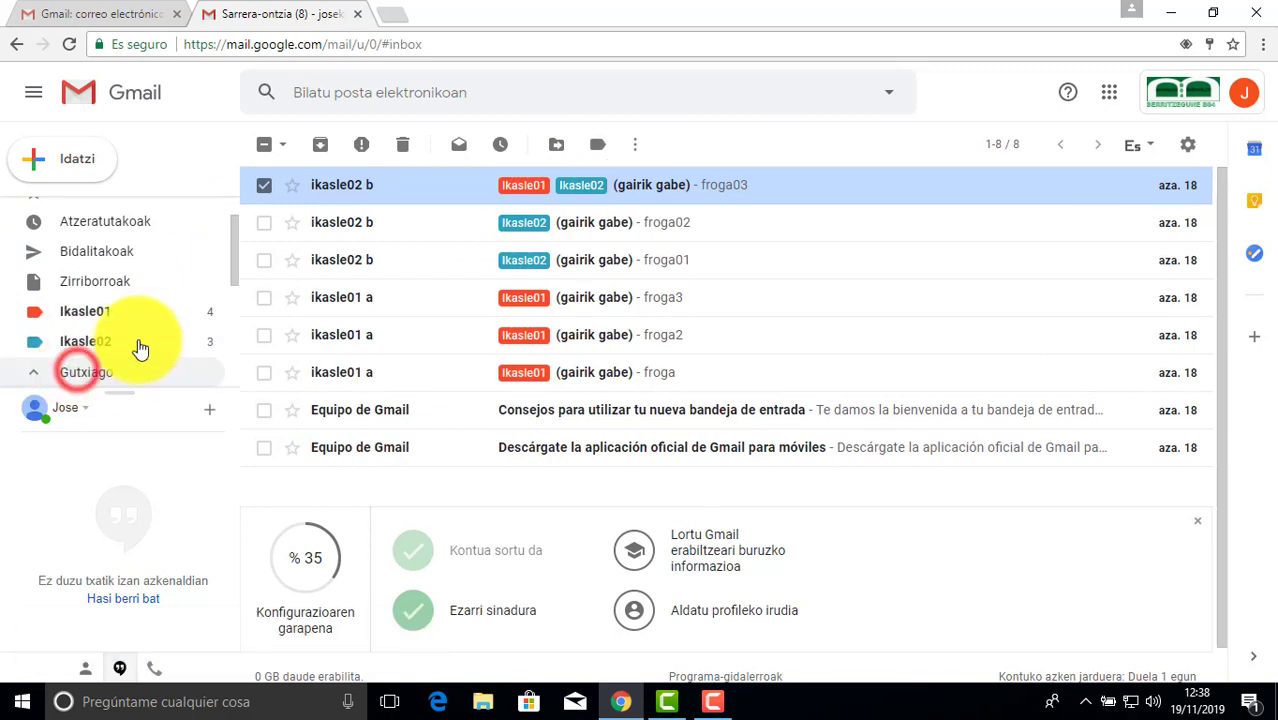
pyautogui.scroll(-5, 143, 325)
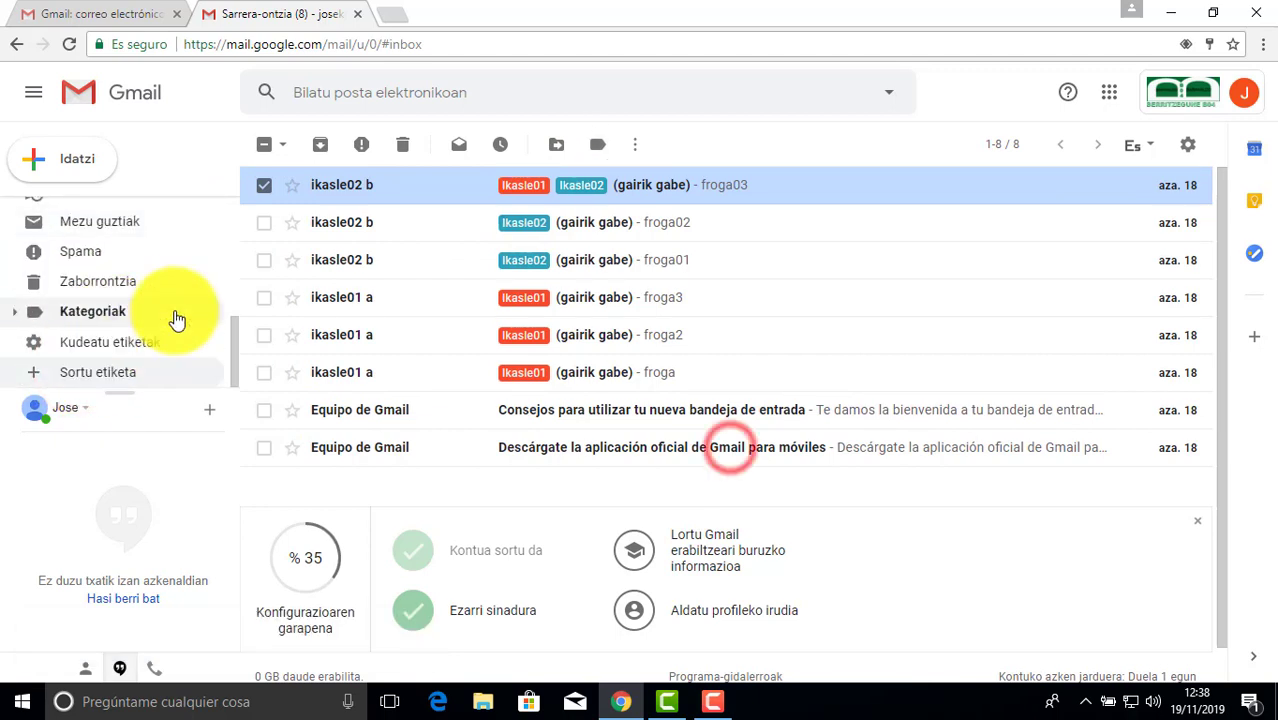
pyautogui.click(118, 346)
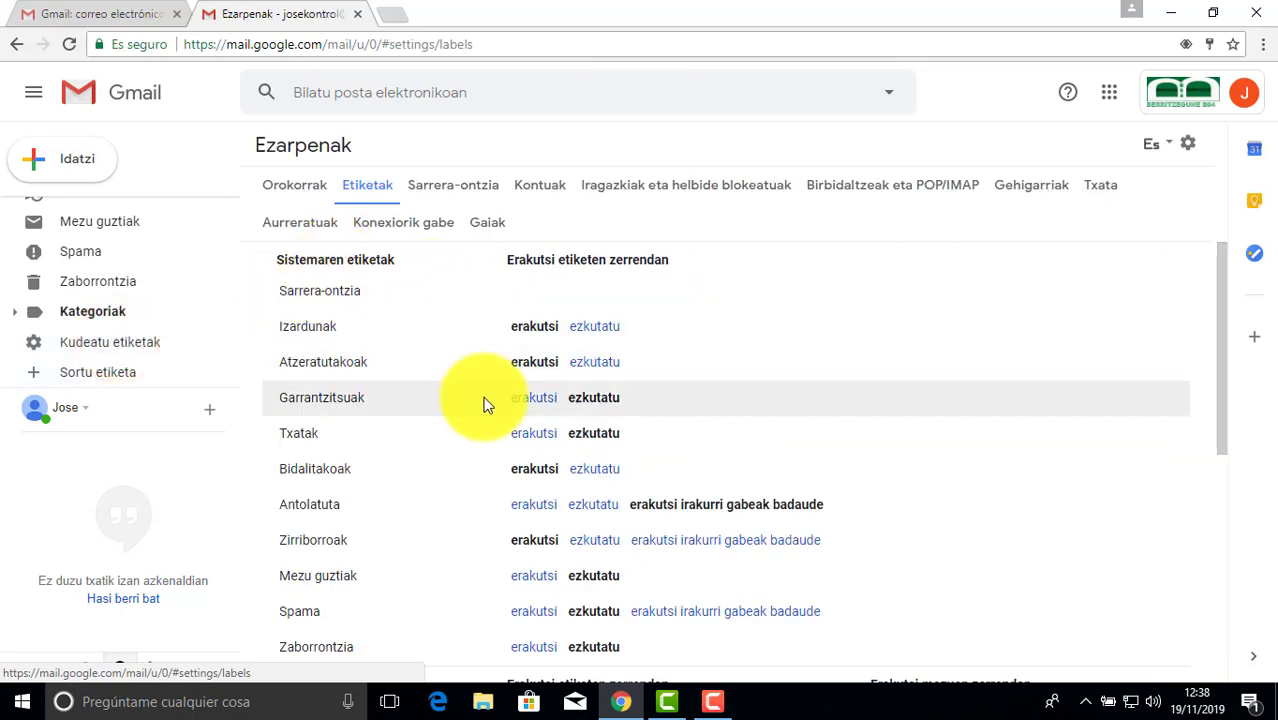
# Delete the custom labels Ikasle01 and Ikasle02, and return to the inbox.
pyautogui.scroll(-1, 330, 425)
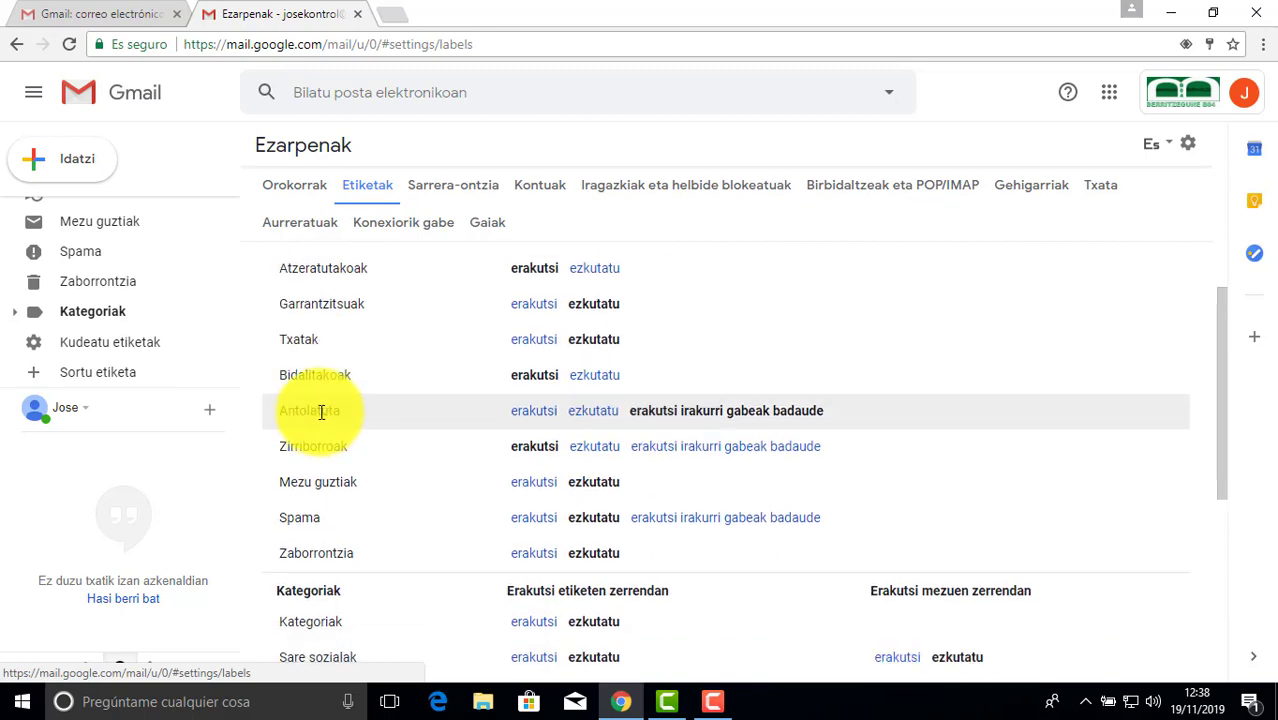
pyautogui.scroll(-4, 322, 412)
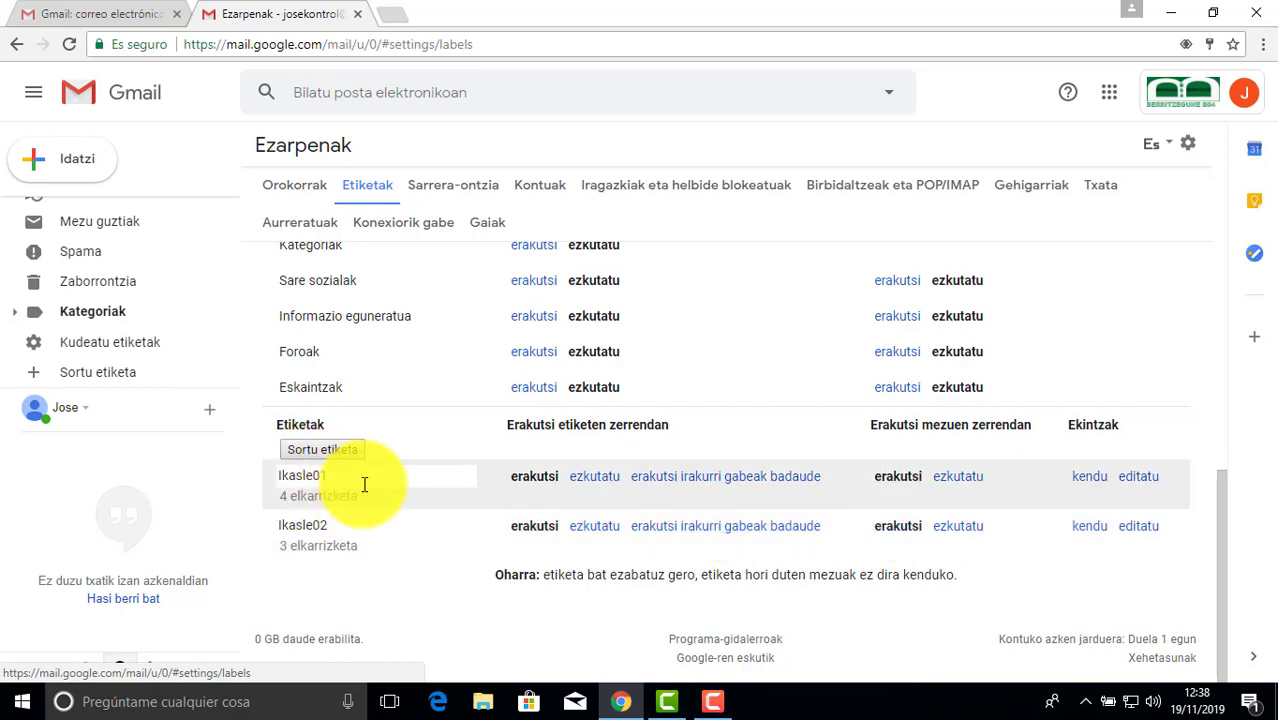
pyautogui.click(1089, 477)
pyautogui.click(818, 500)
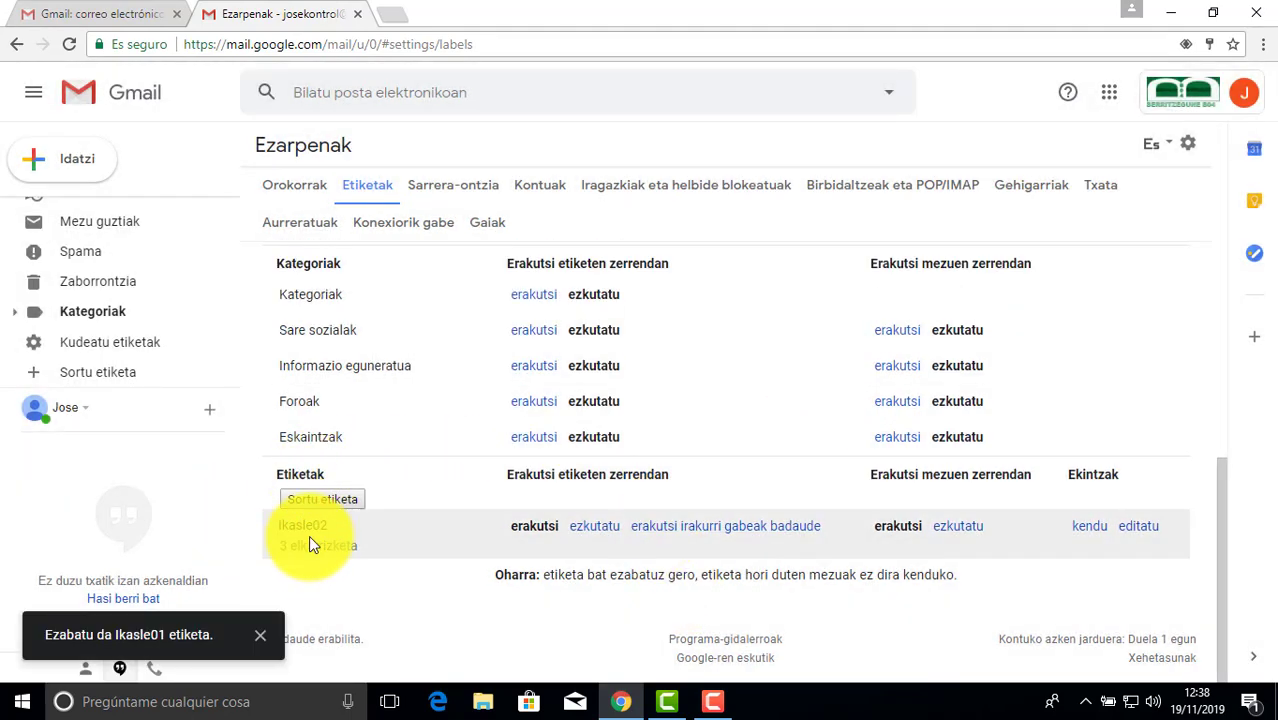
pyautogui.click(1090, 530)
pyautogui.click(805, 410)
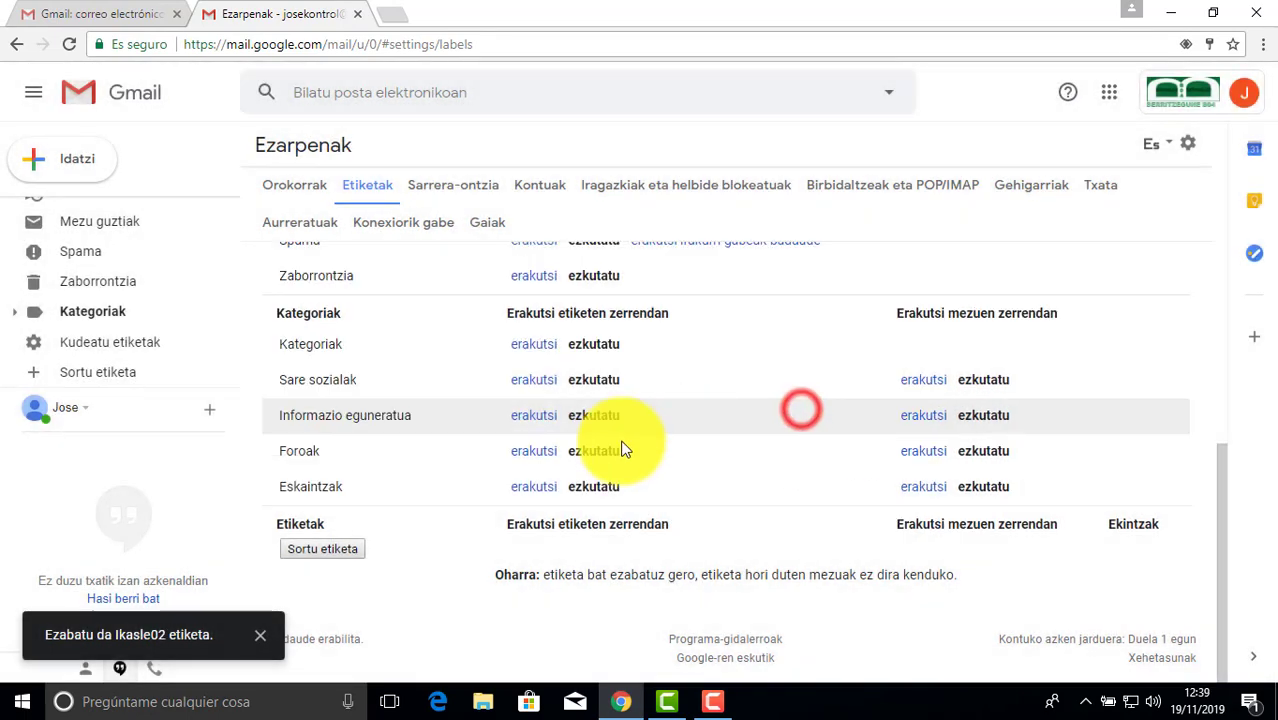
pyautogui.moveTo(233, 334); pyautogui.dragTo(226, 203)
pyautogui.click(128, 212)
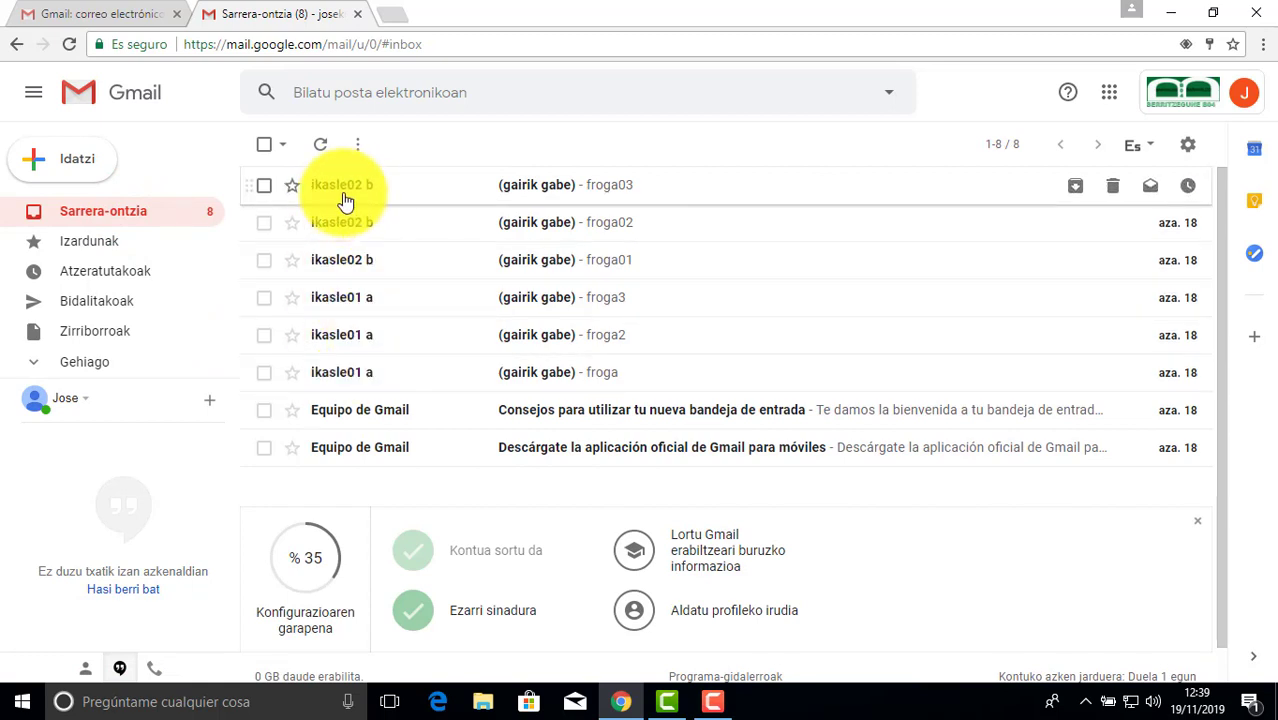
# Open the settings for filters and blocked addresses (Iragazkiak eta helbide blokeatuak).
pyautogui.click(1188, 146)
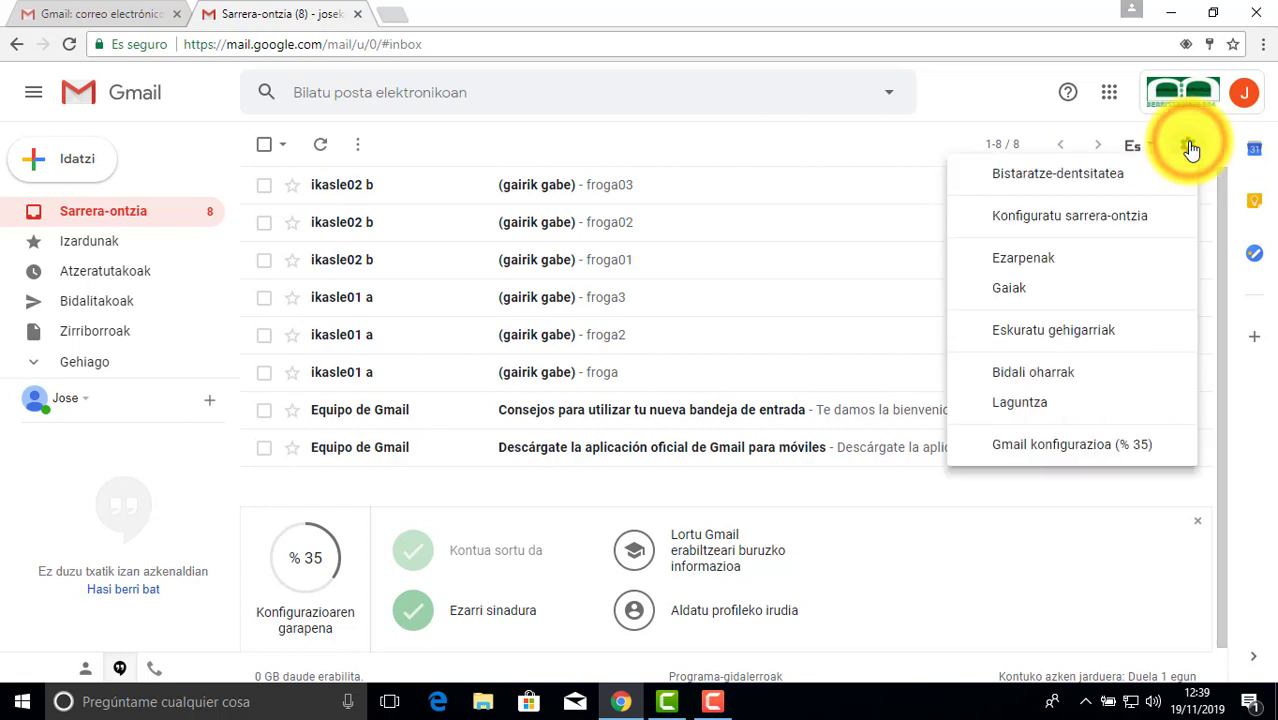
pyautogui.click(1018, 264)
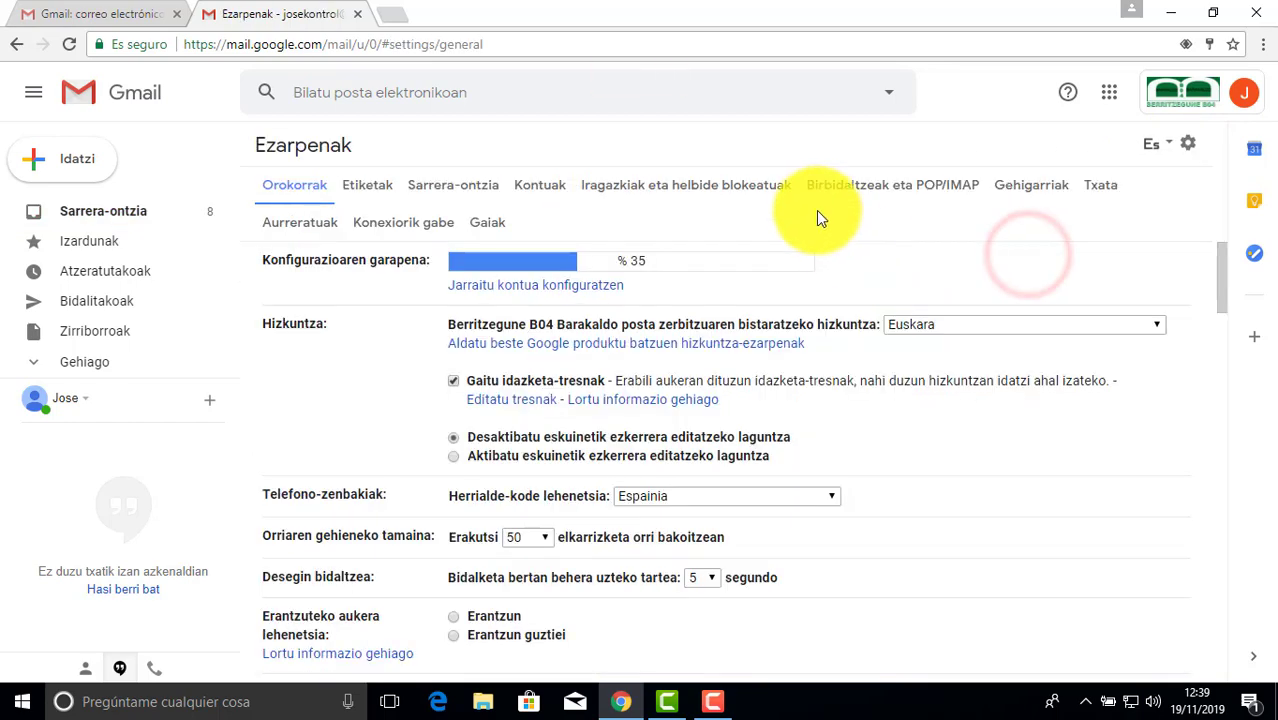
pyautogui.click(368, 188)
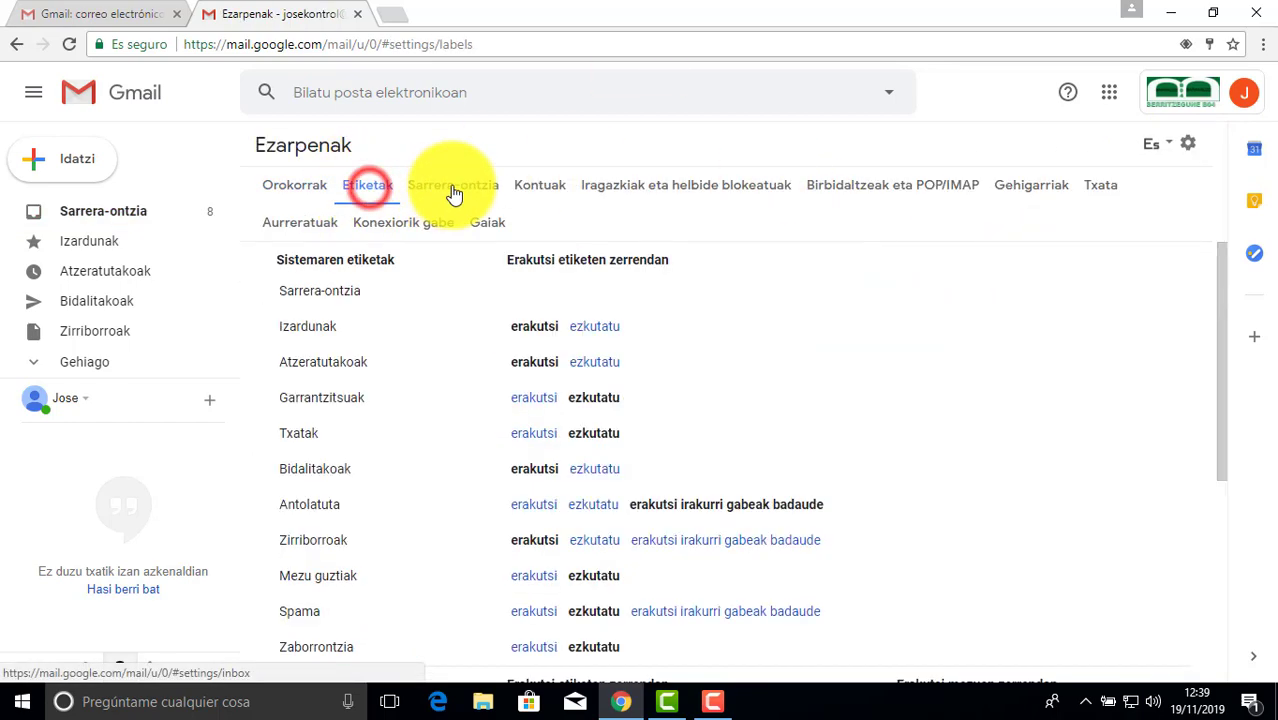
pyautogui.click(454, 186)
pyautogui.click(537, 194)
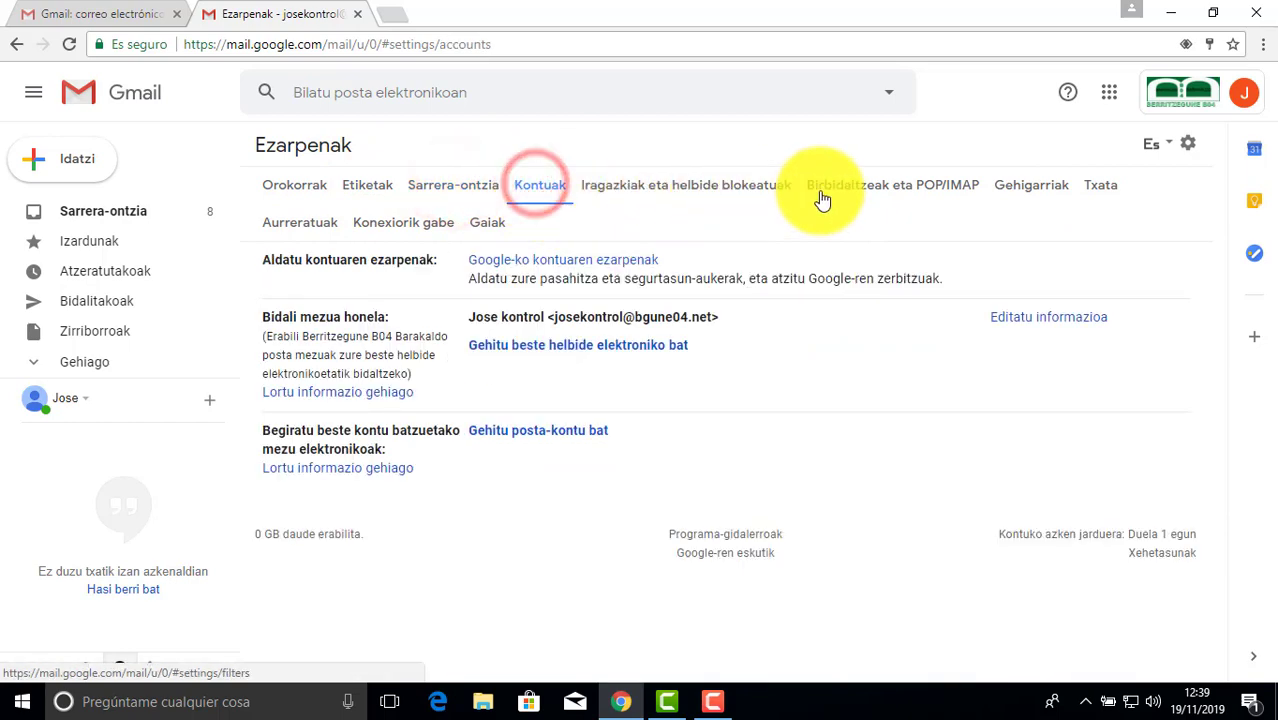
pyautogui.click(840, 188)
pyautogui.click(527, 190)
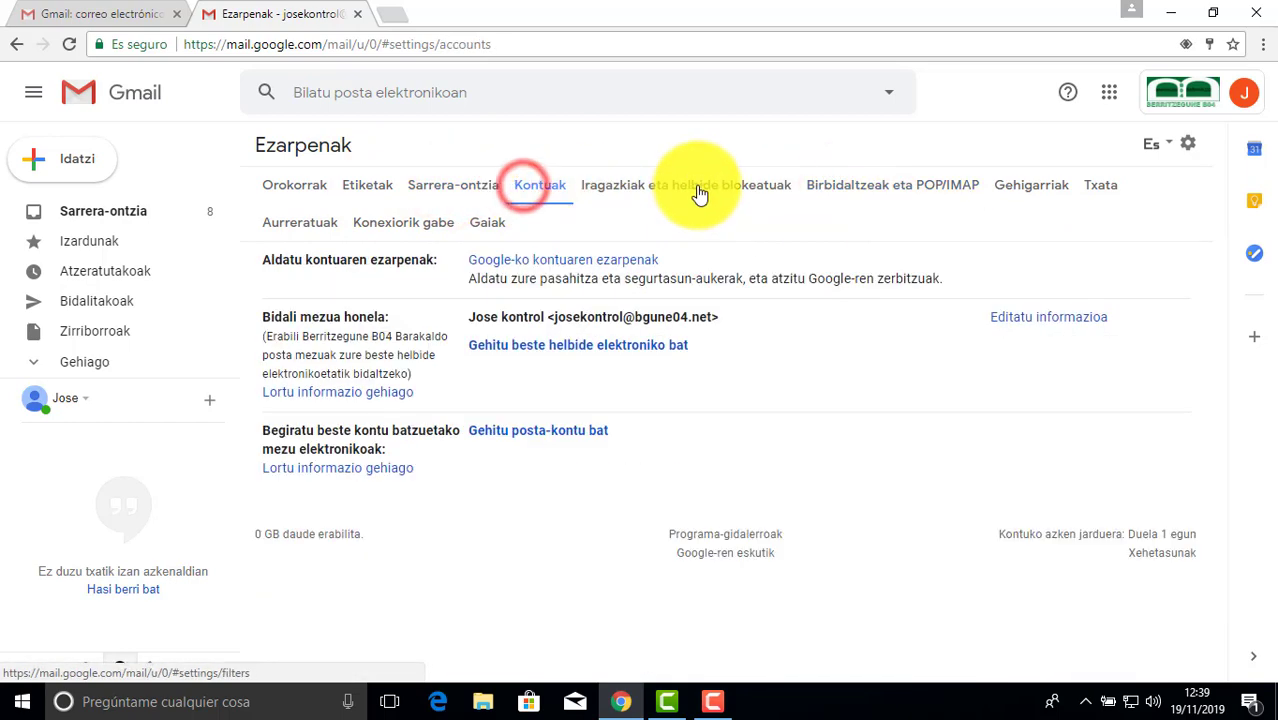
pyautogui.click(696, 185)
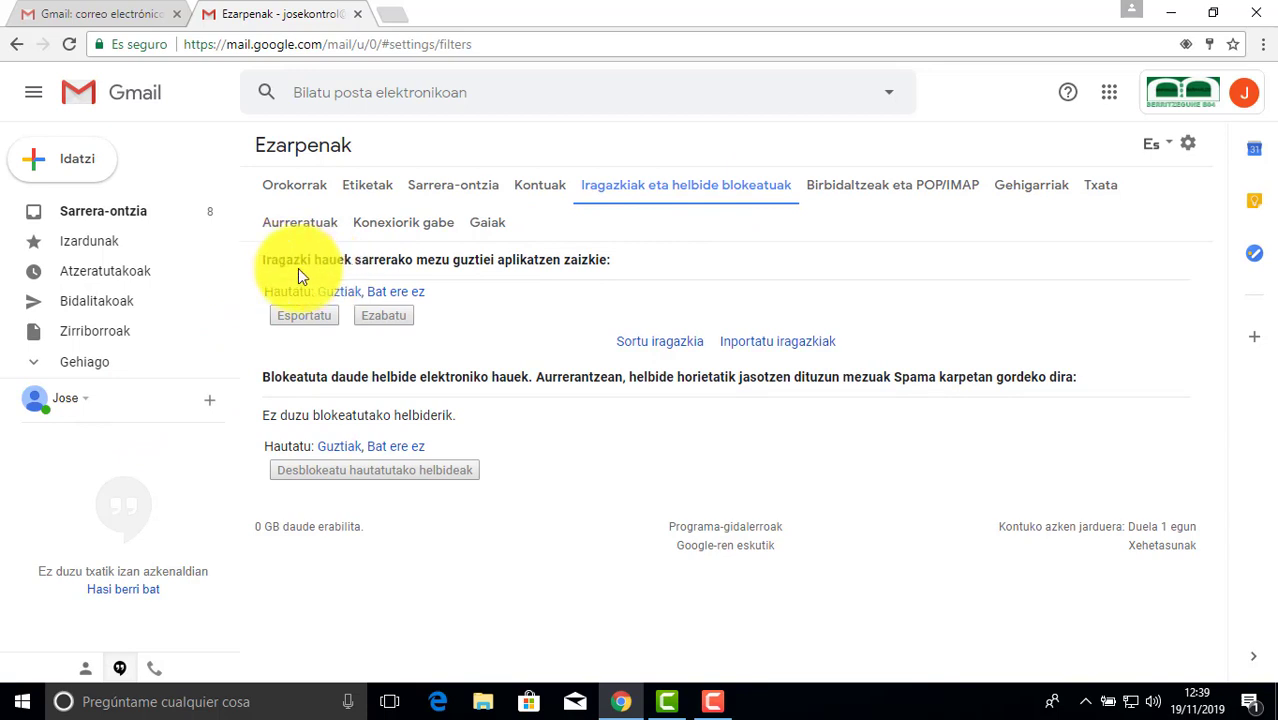
# Start a new filter and go through its recipient, subject, included-words and excluded-words criteria.
pyautogui.click(655, 343)
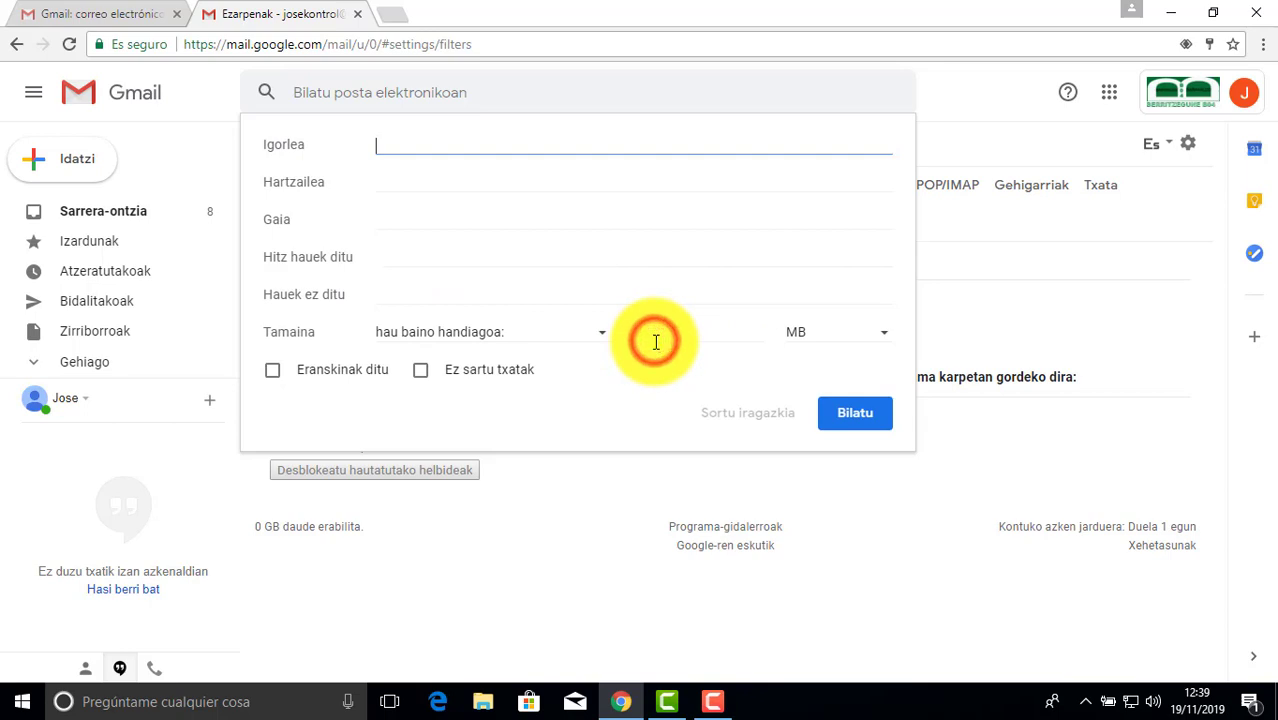
pyautogui.click(388, 188)
pyautogui.click(388, 209)
pyautogui.click(390, 250)
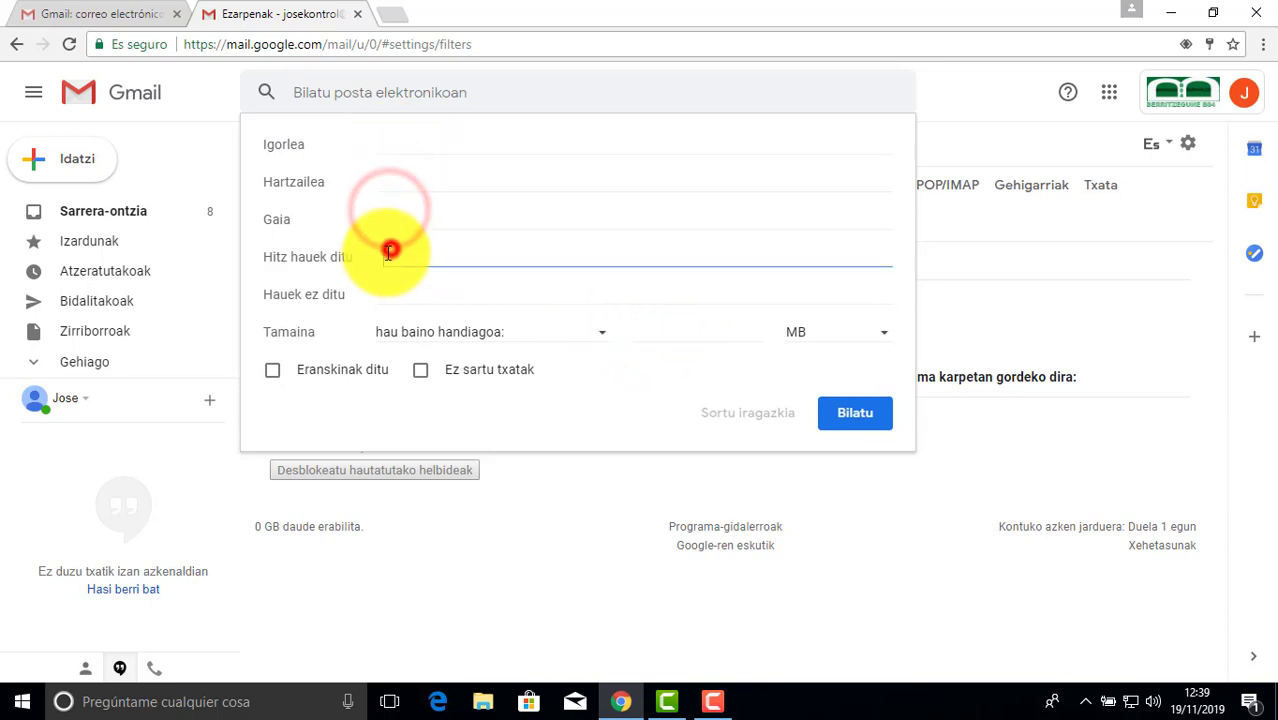
pyautogui.click(390, 289)
pyautogui.click(401, 250)
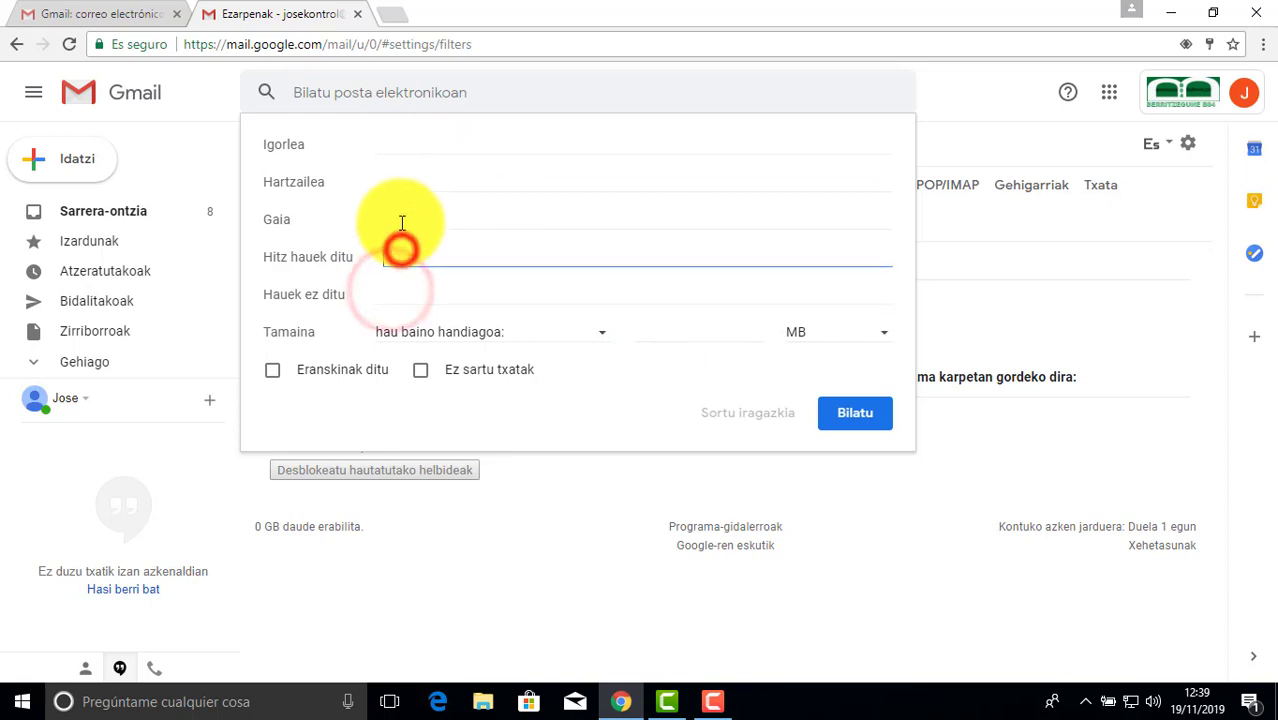
pyautogui.click(401, 220)
pyautogui.click(385, 182)
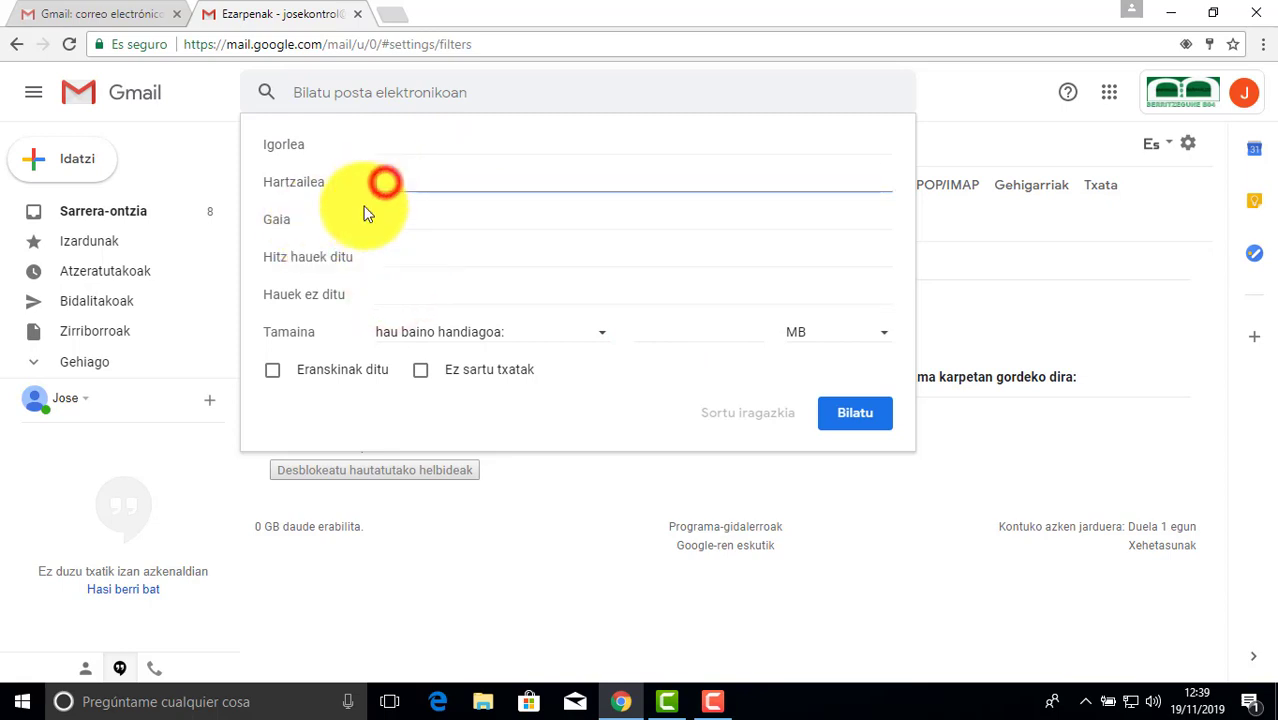
pyautogui.click(382, 254)
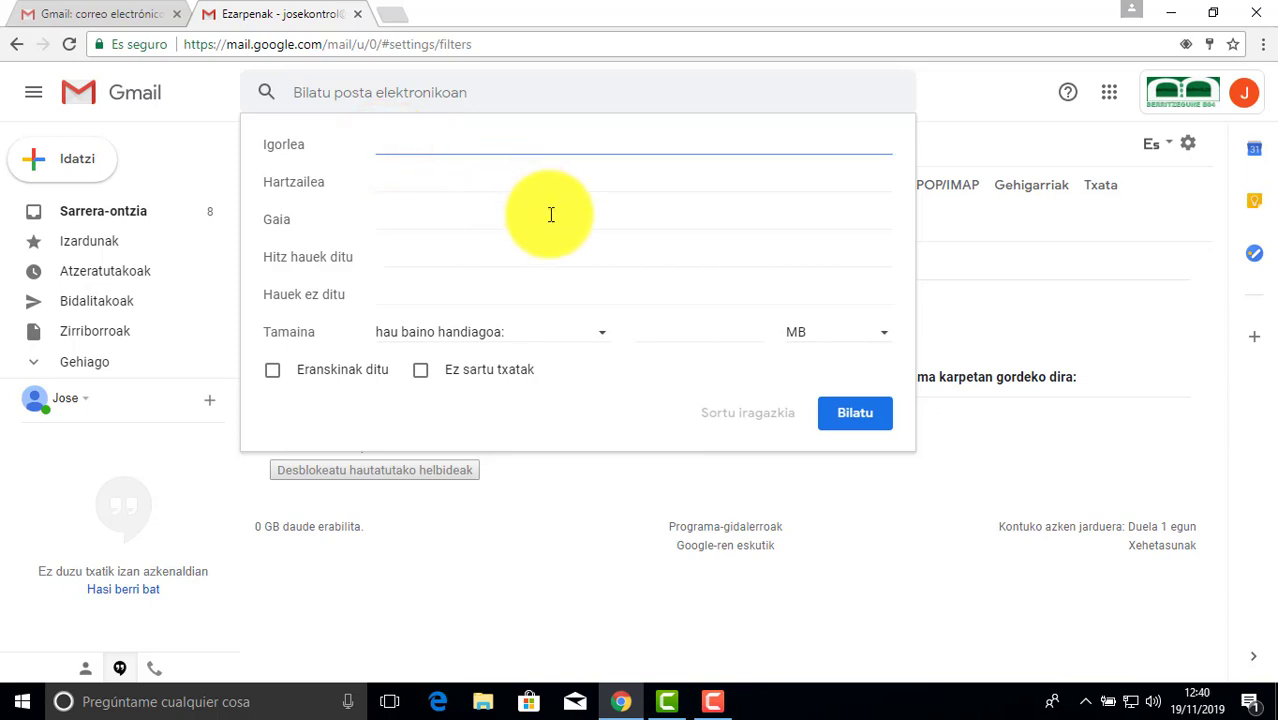
# Set the filter's sender to the suggested ikasle01 contact's address and continue to the filter actions.
pyautogui.write('kasle')
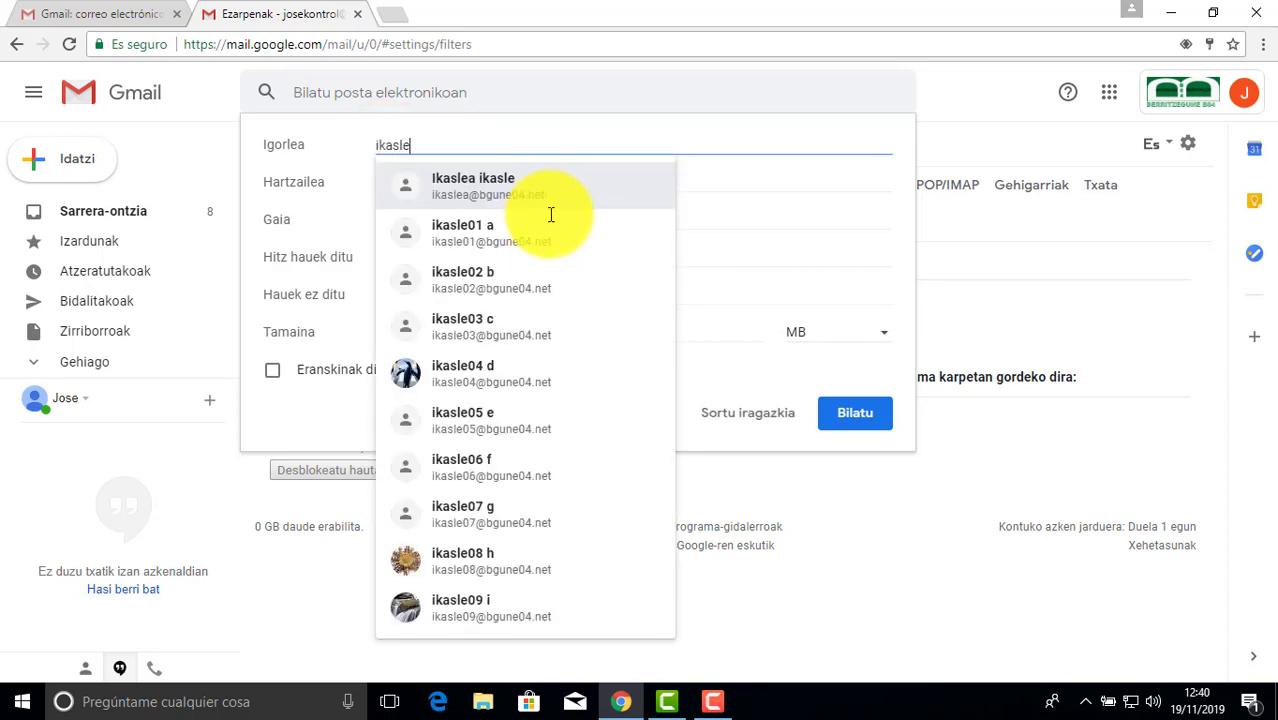
pyautogui.write('a')
pyautogui.press('BackSpace')
pyautogui.write('0')
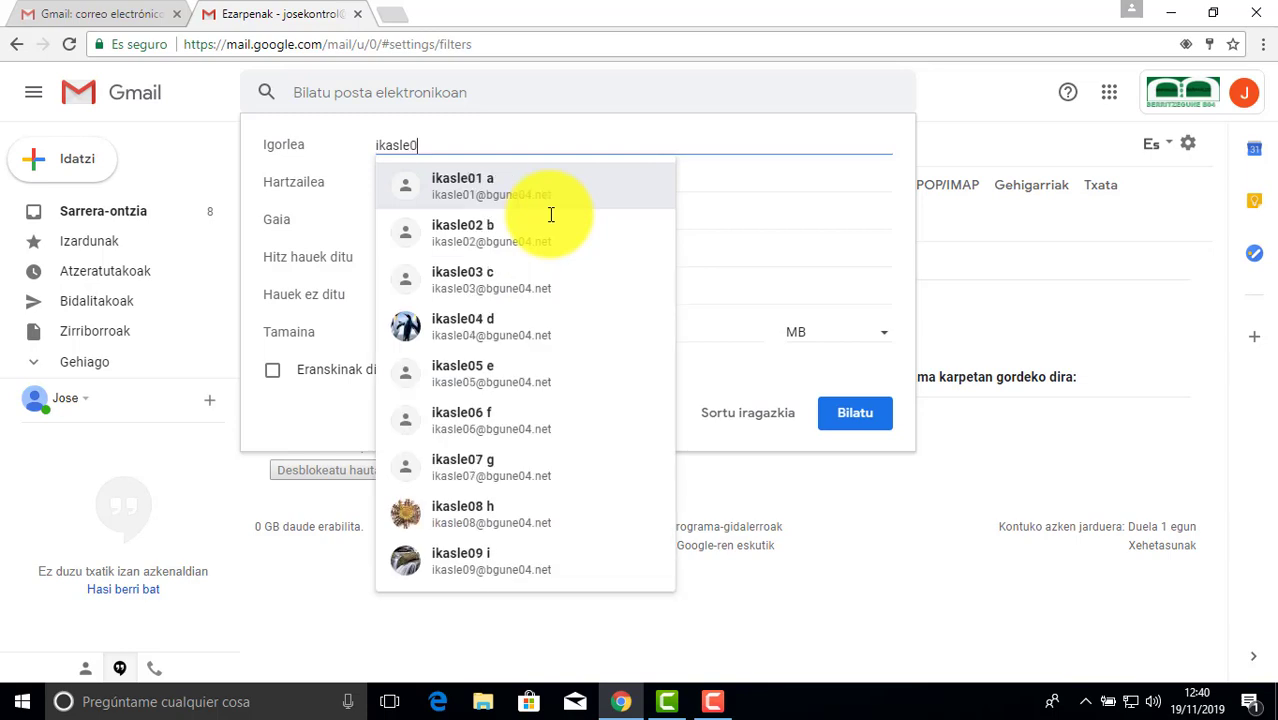
pyautogui.click(485, 190)
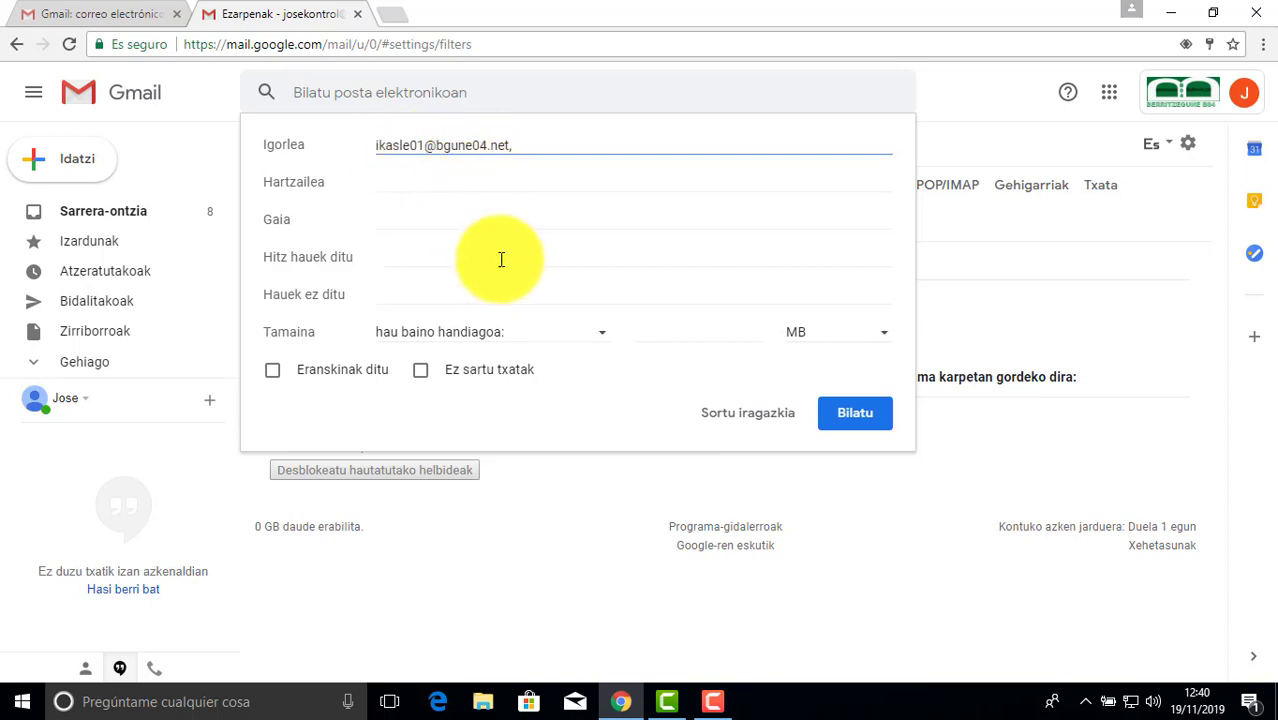
pyautogui.click(757, 418)
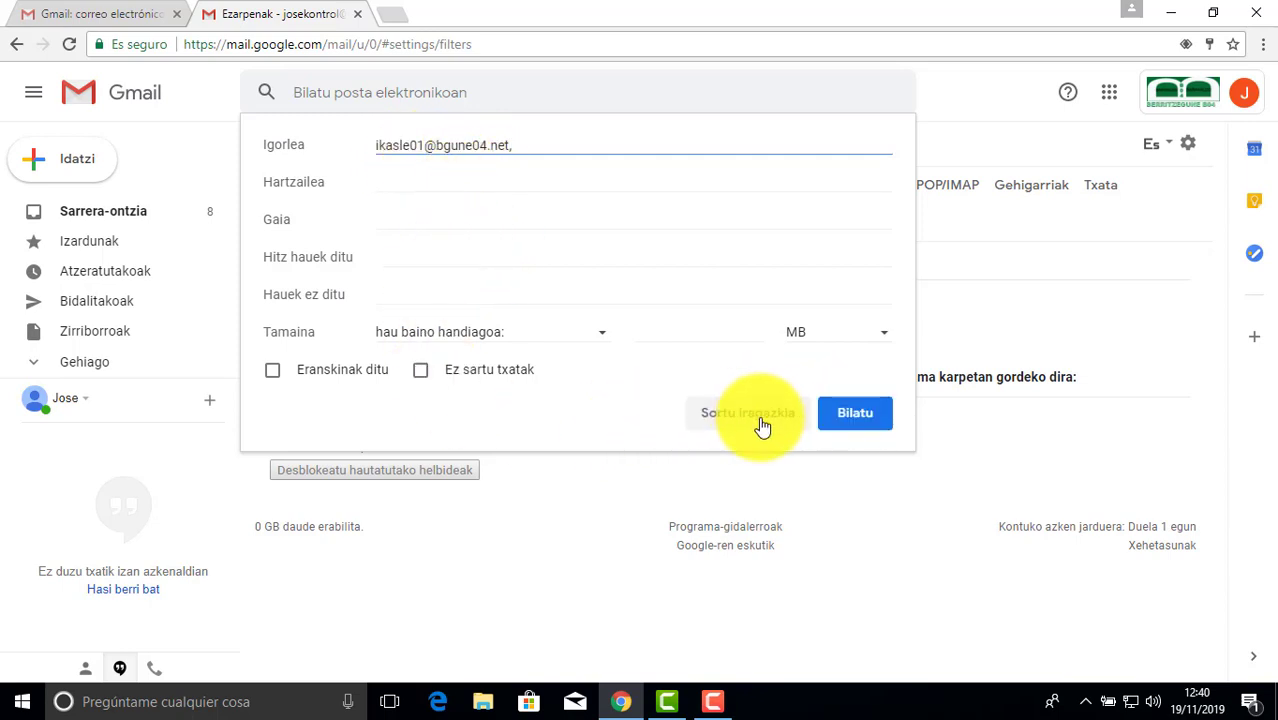
pyautogui.click(744, 418)
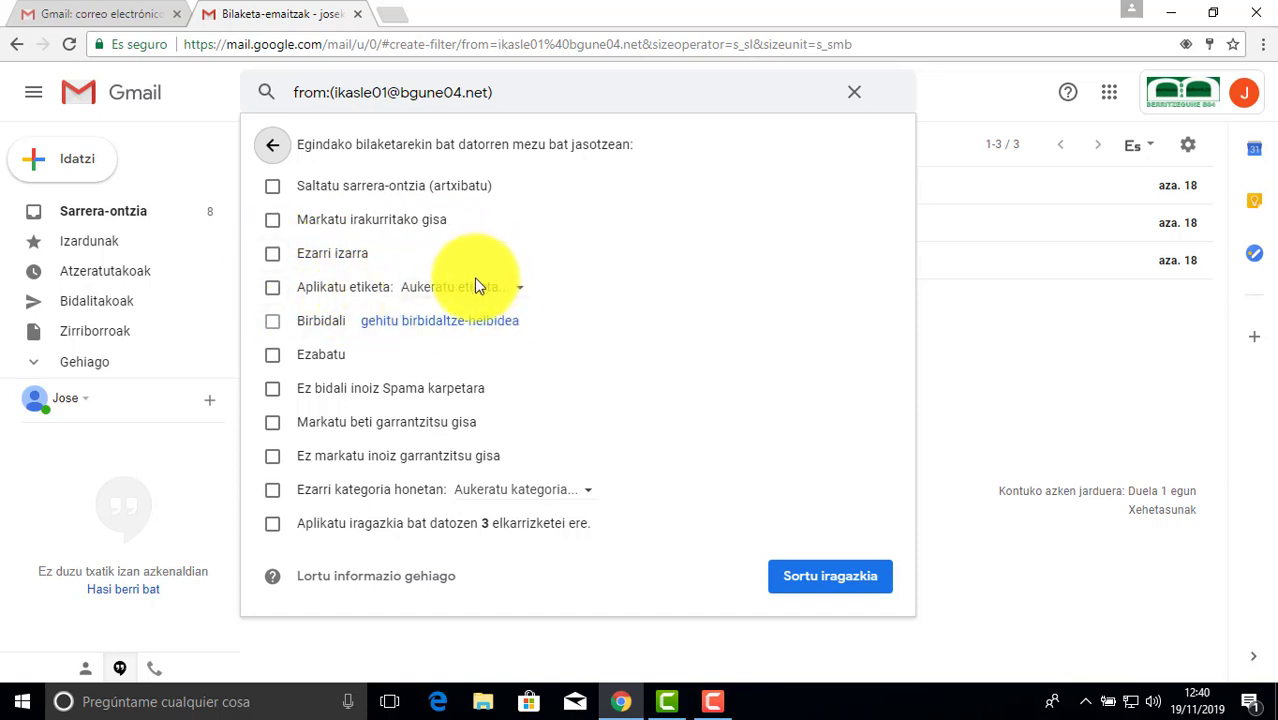
# Create a new label named Ikasle01 as the label the filter applies to incoming messages.
pyautogui.click(520, 297)
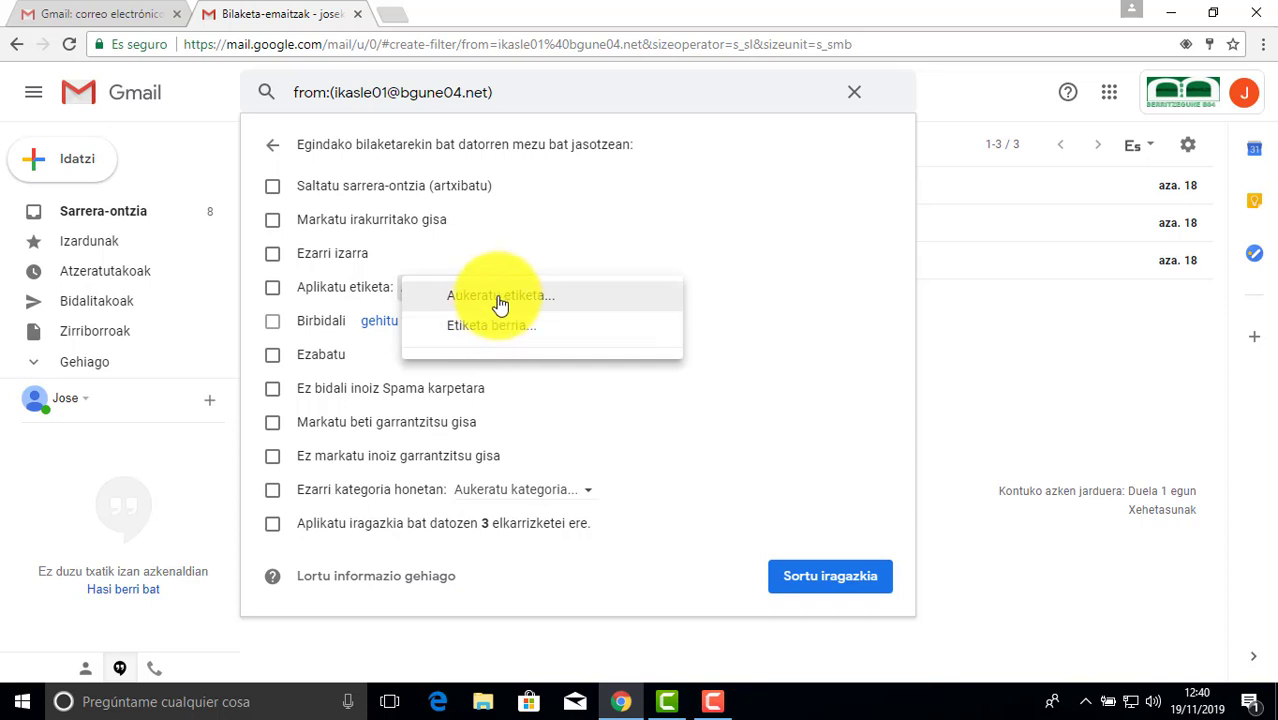
pyautogui.click(482, 334)
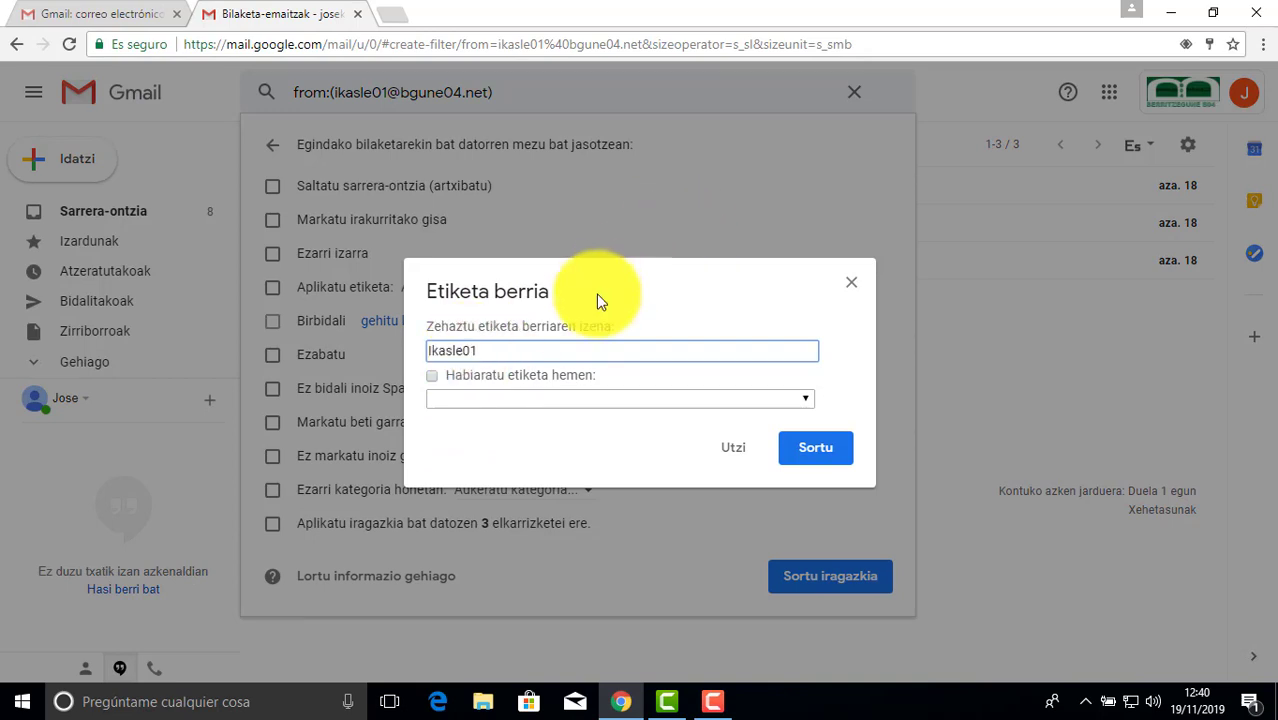
pyautogui.click(816, 450)
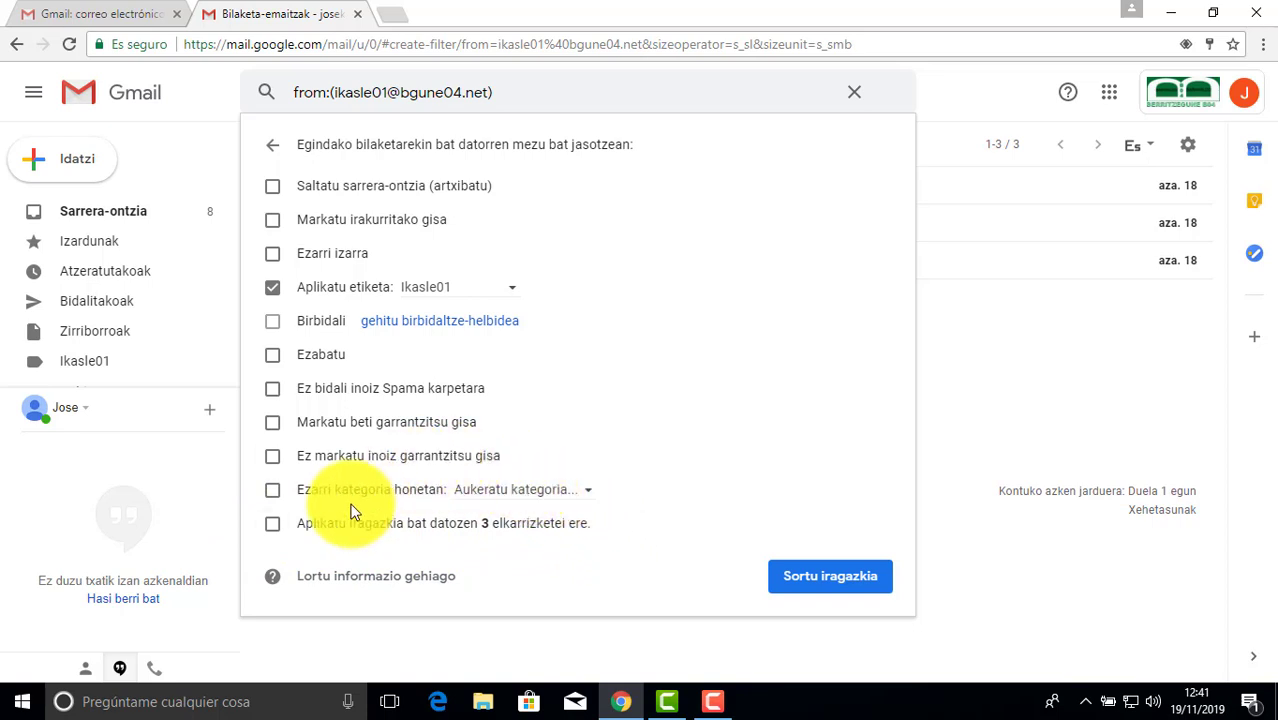
# Include the existing matching conversations in the filter and create it.
pyautogui.click(272, 523)
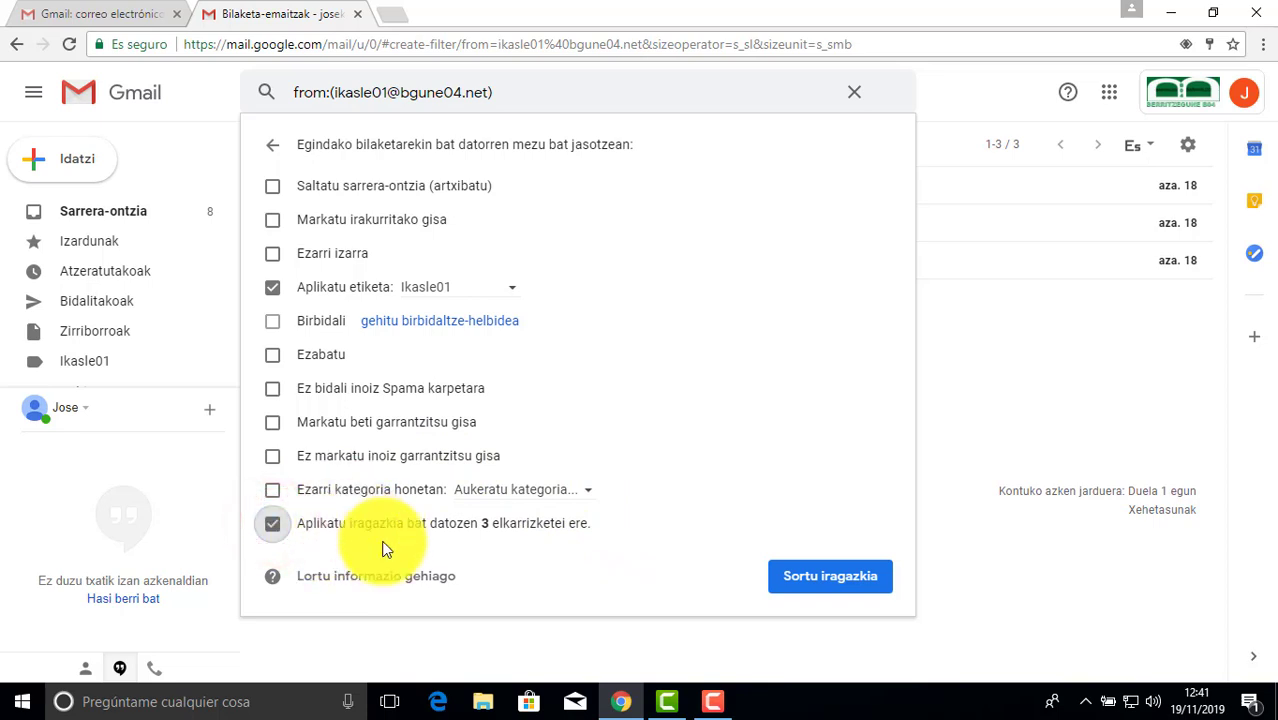
pyautogui.click(823, 585)
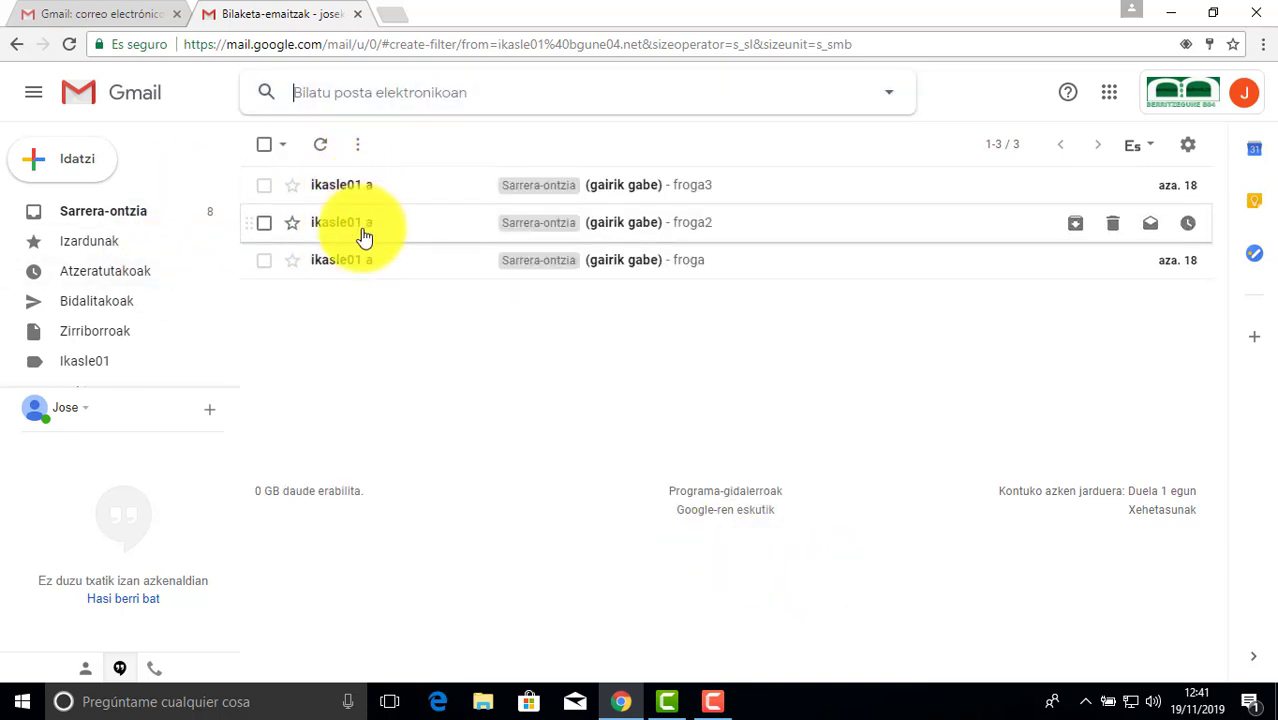
pyautogui.click(113, 211)
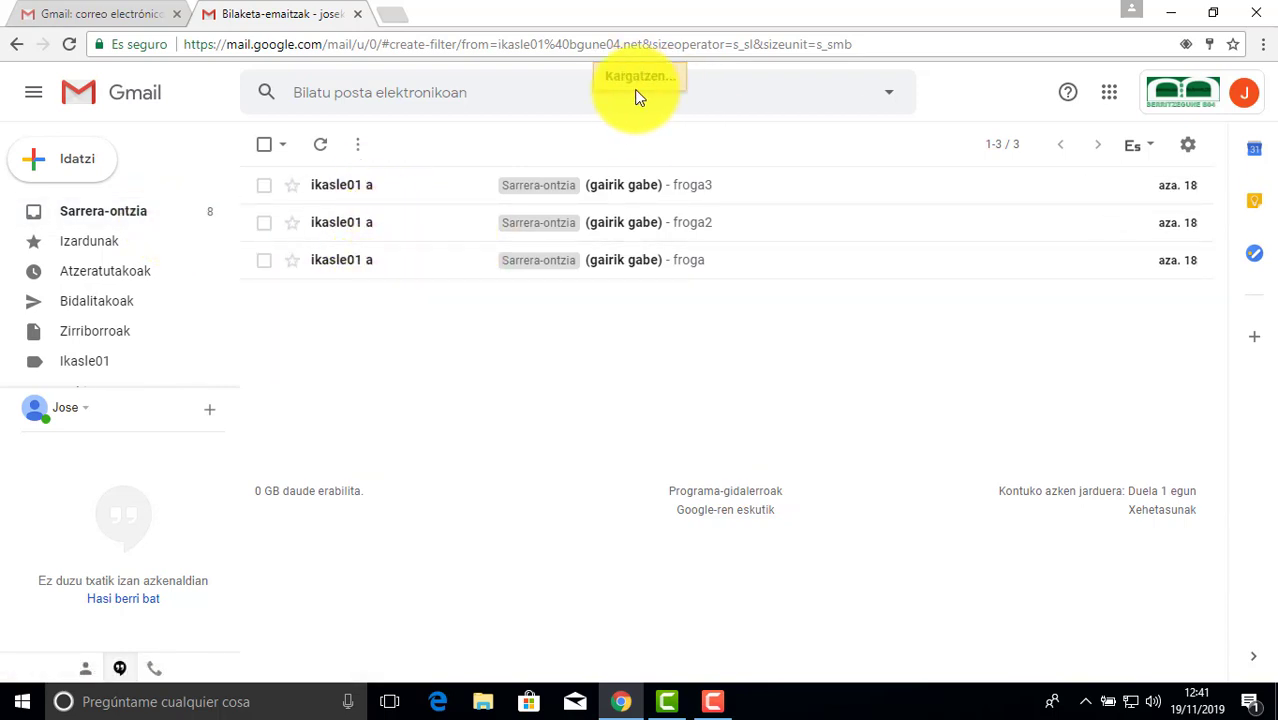
pyautogui.click(185, 218)
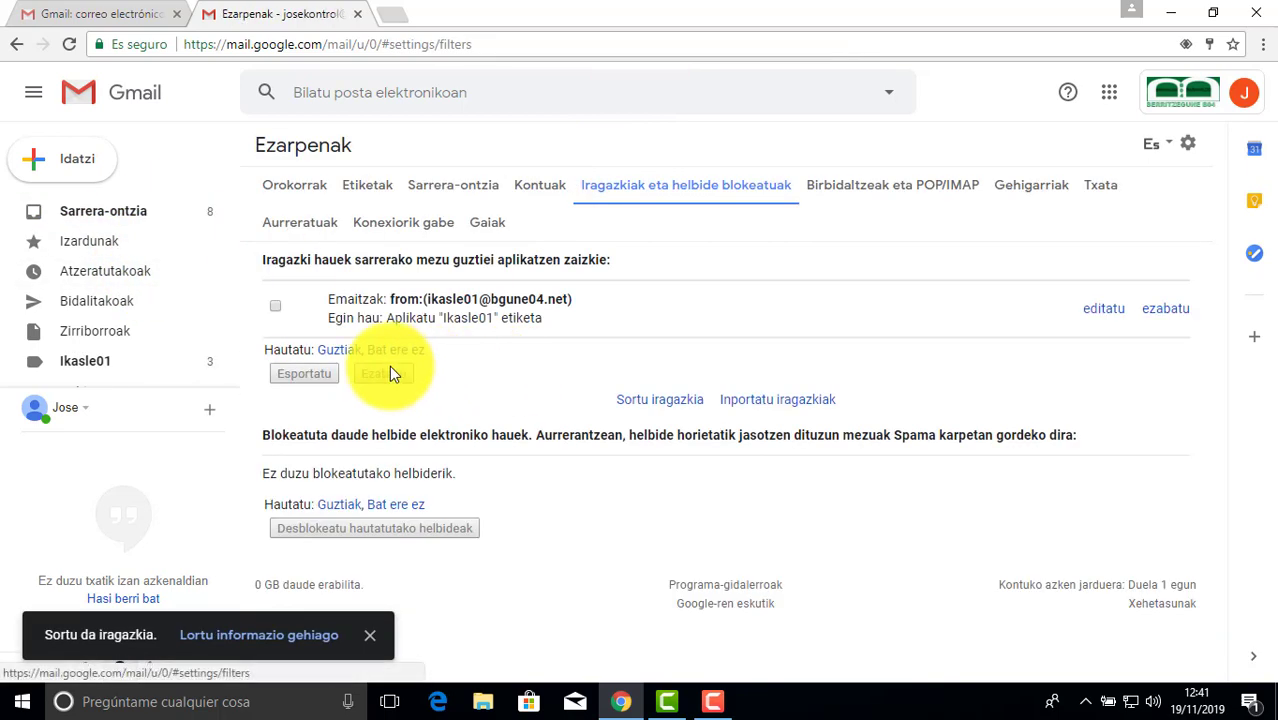
# Check the messages labelled Ikasle01 in the inbox and in the label's own view, then return to the inbox.
pyautogui.click(86, 209)
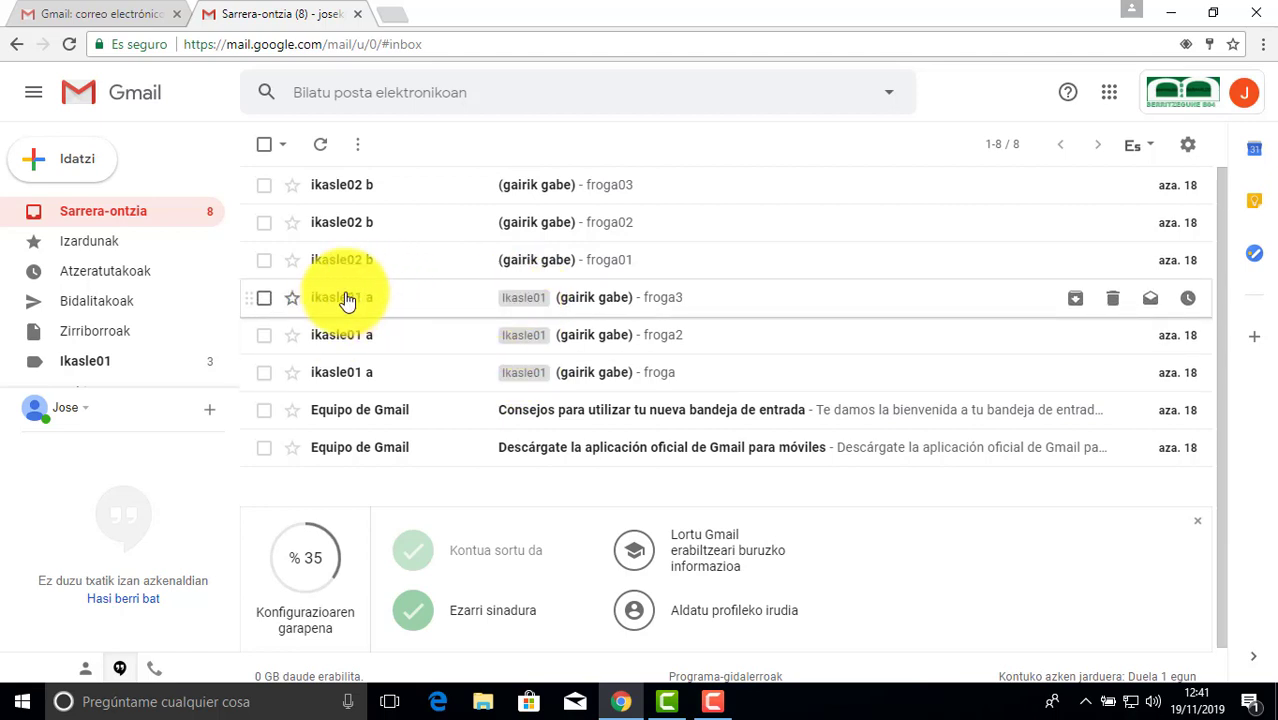
pyautogui.moveTo(349, 309)
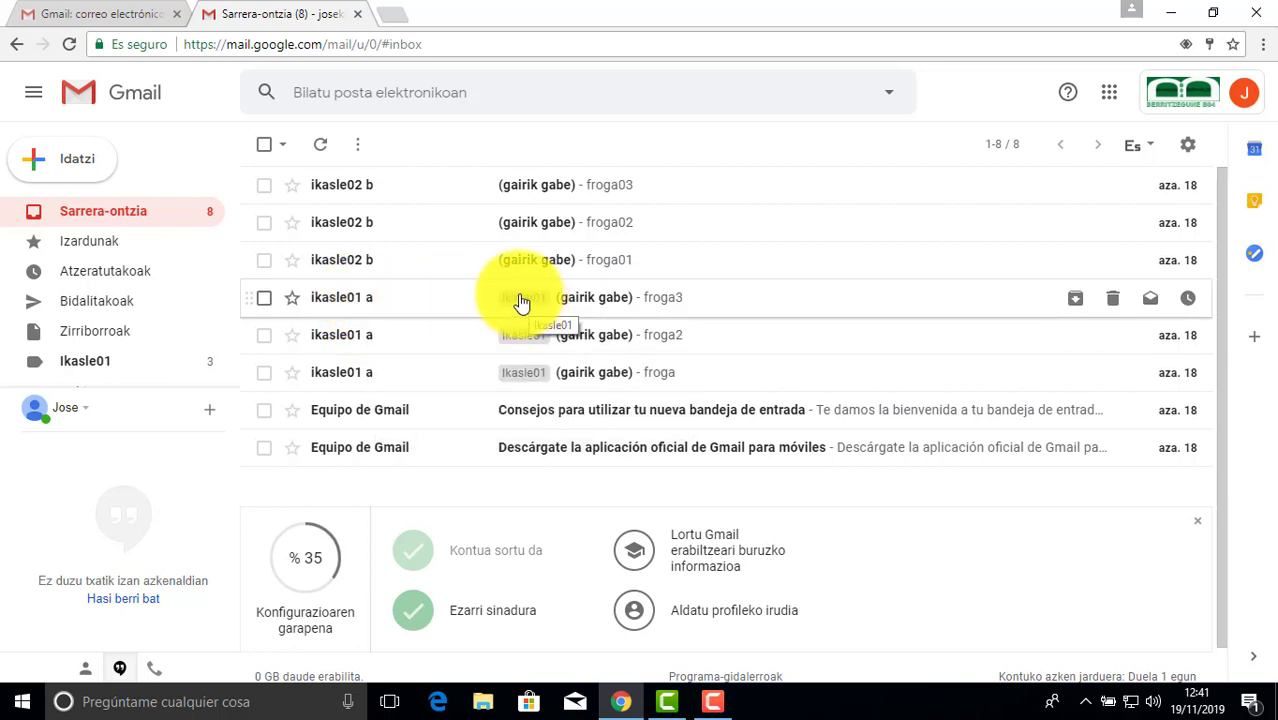
pyautogui.scroll(-1, 140, 345)
pyautogui.click(91, 346)
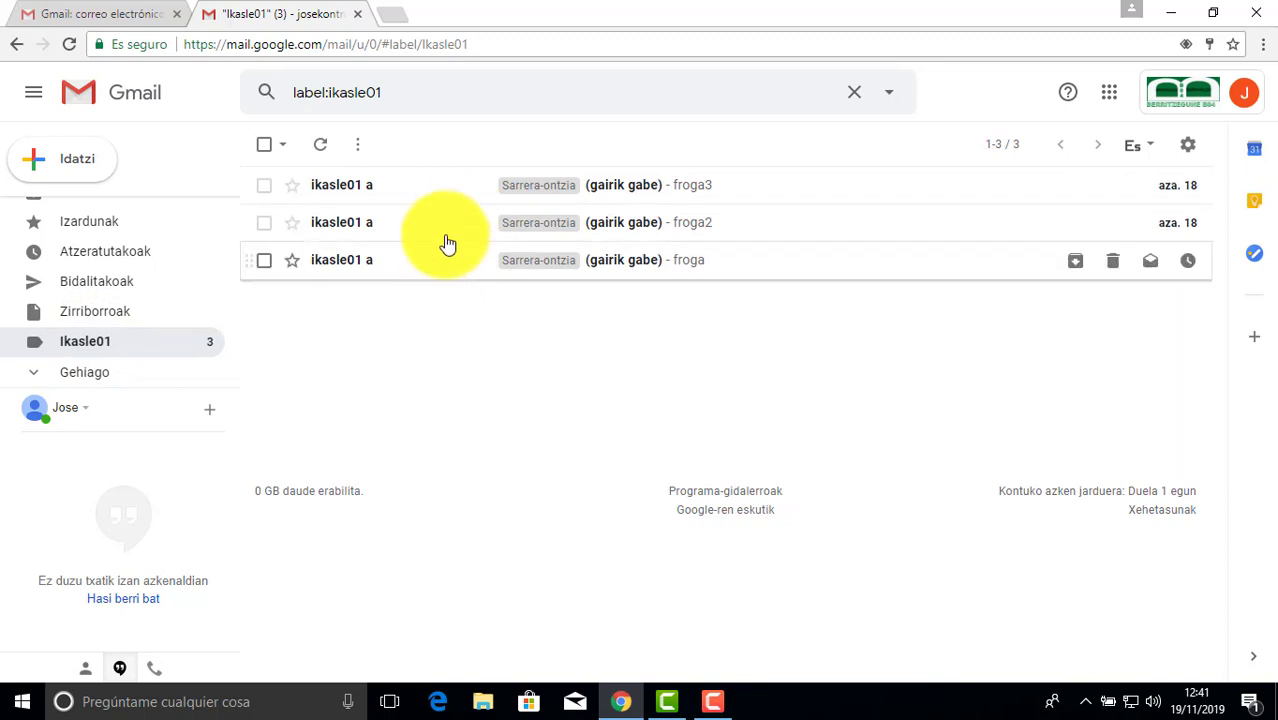
pyautogui.scroll(1, 195, 289)
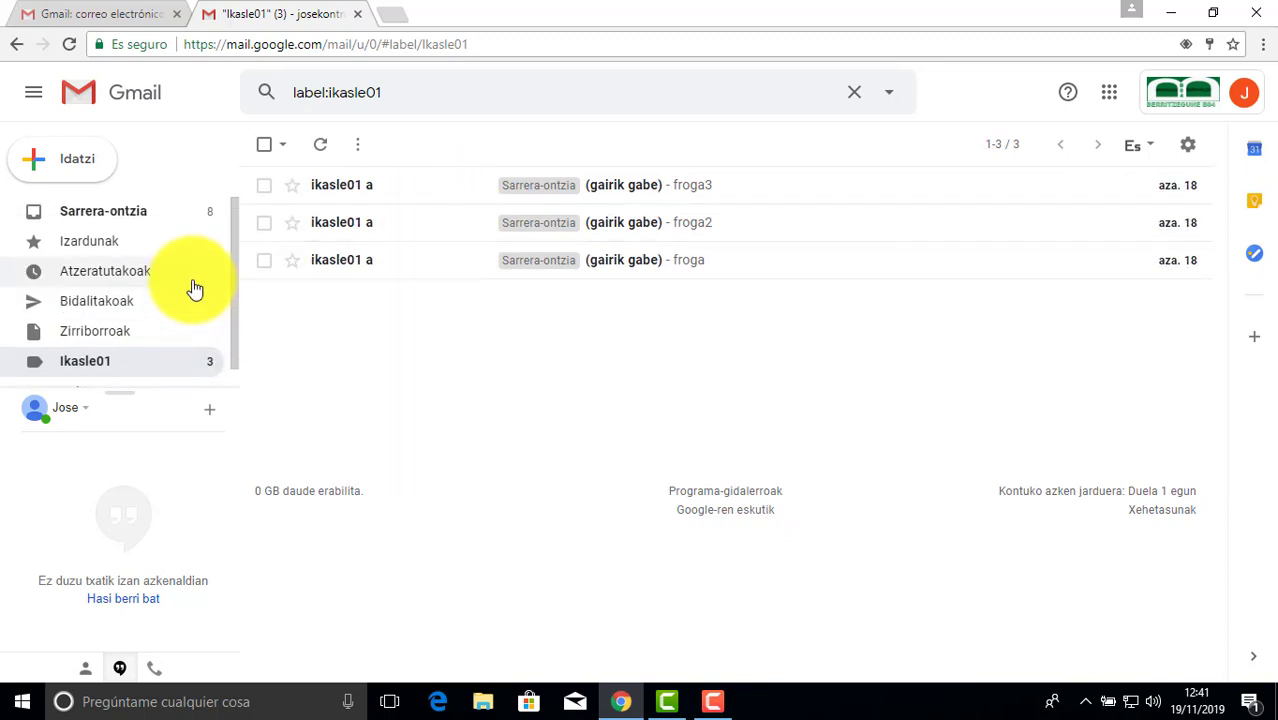
pyautogui.moveTo(234, 257)
pyautogui.mouseDown()
pyautogui.moveTo(234, 292)
pyautogui.moveTo(236, 257)
pyautogui.mouseUp()
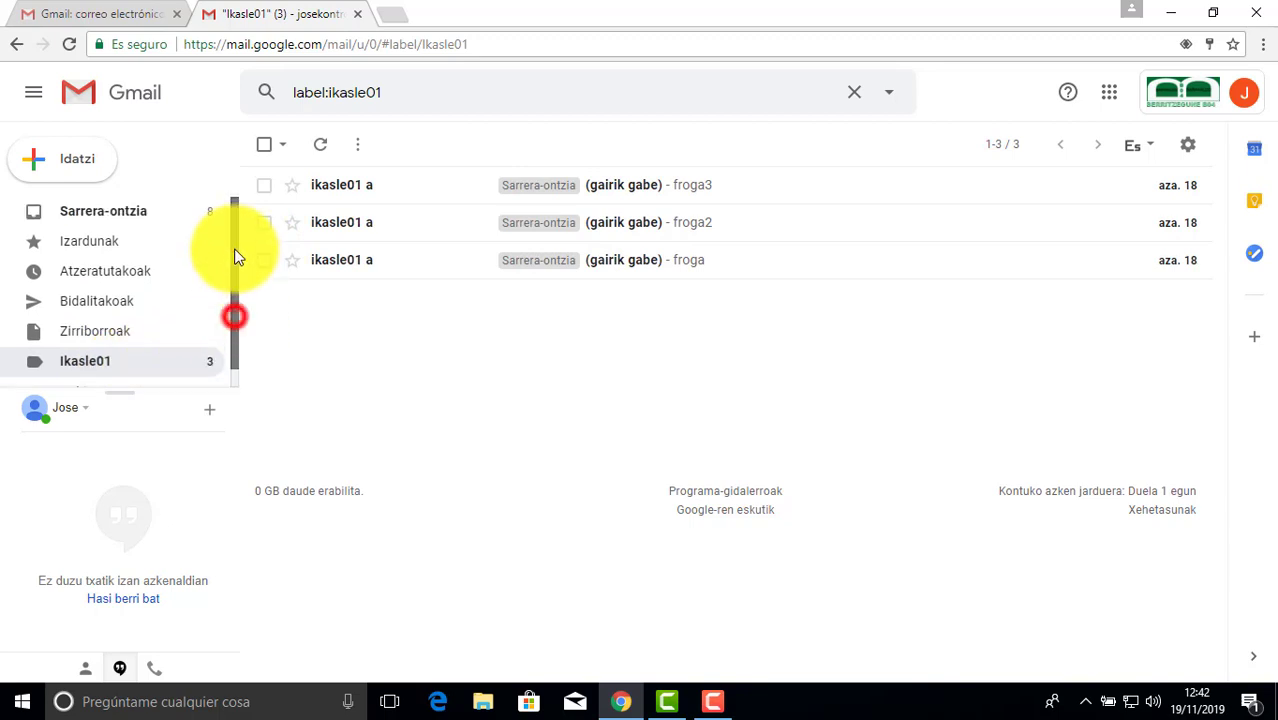
pyautogui.click(112, 210)
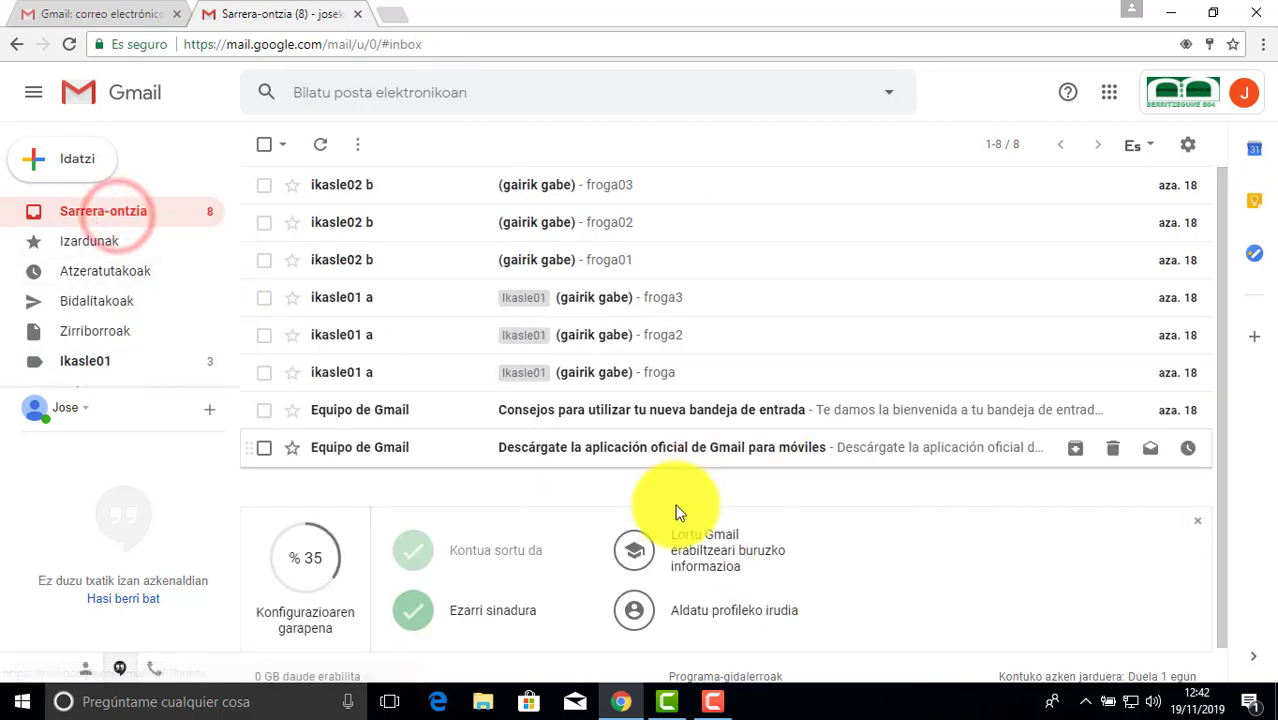
pyautogui.click(1000, 148)
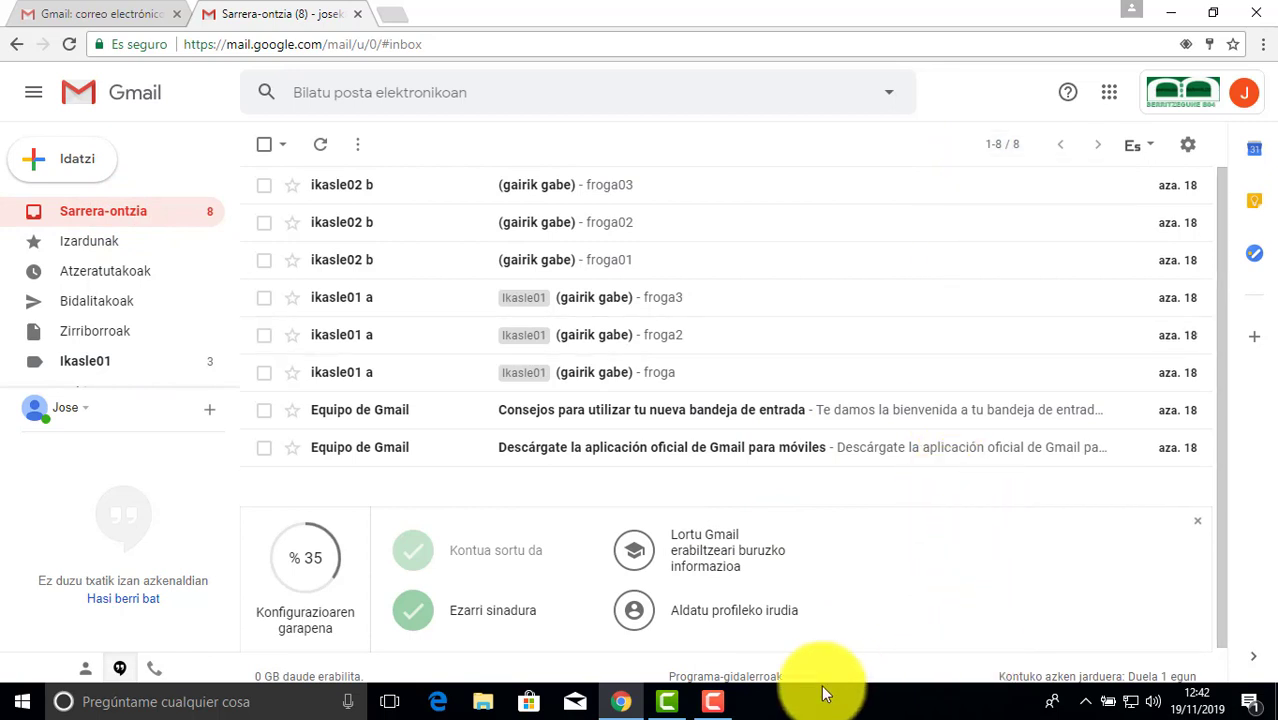
pyautogui.click(712, 701)
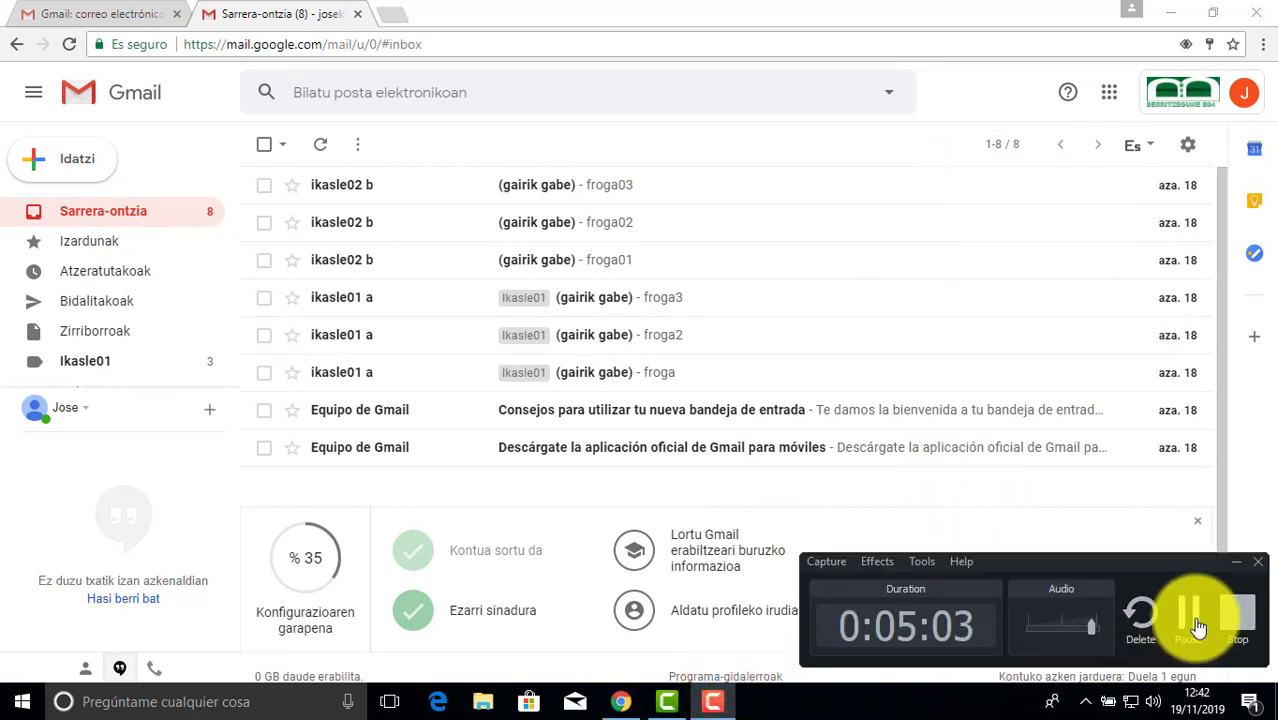